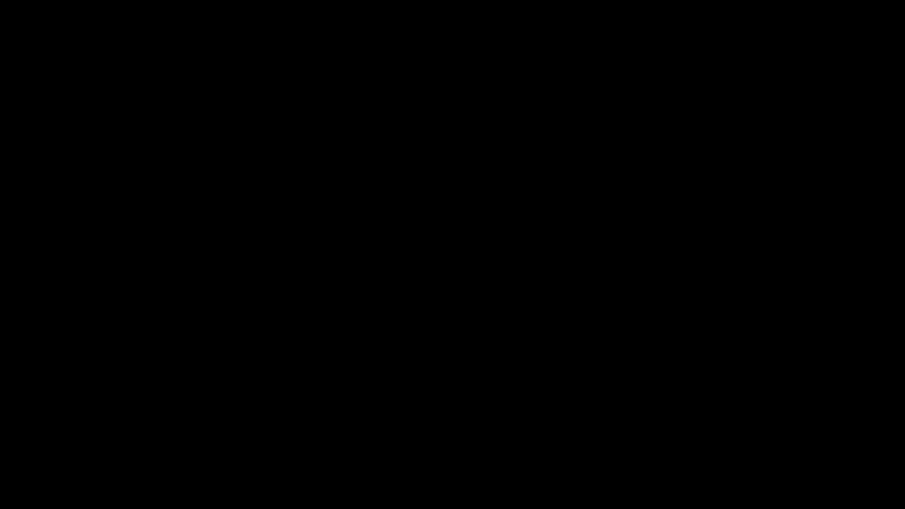
Create a 45×30 cm document and place the western_brook fjord photo, enlarged across the lower left
key(ctrl+n)
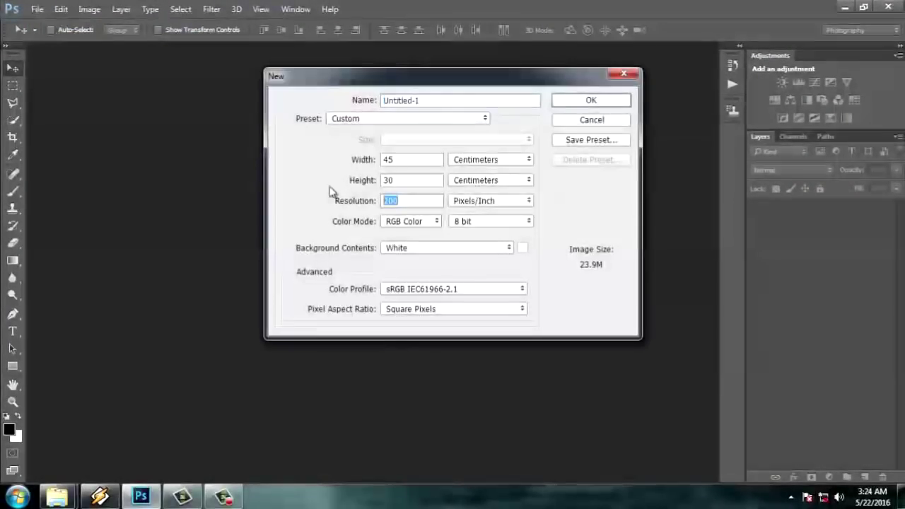
click(591, 100)
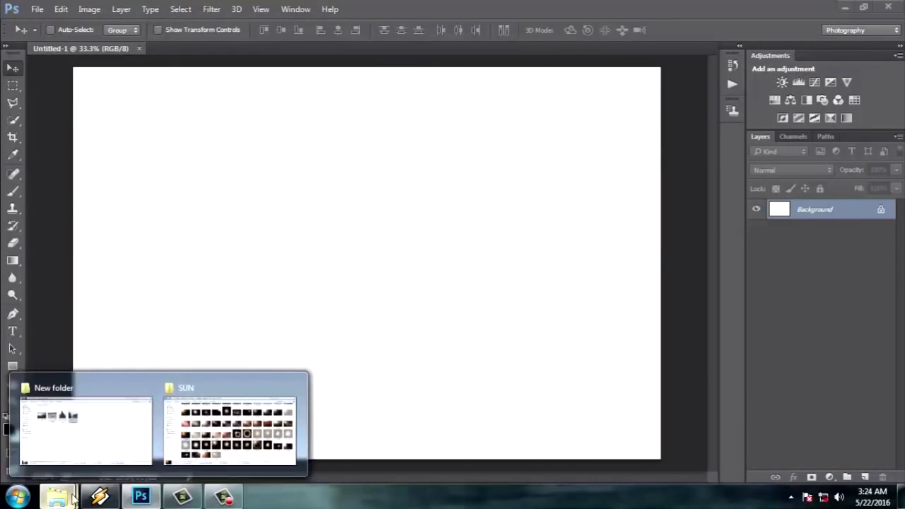
click(85, 424)
drag(364, 142, 303, 394)
drag(494, 348, 653, 455)
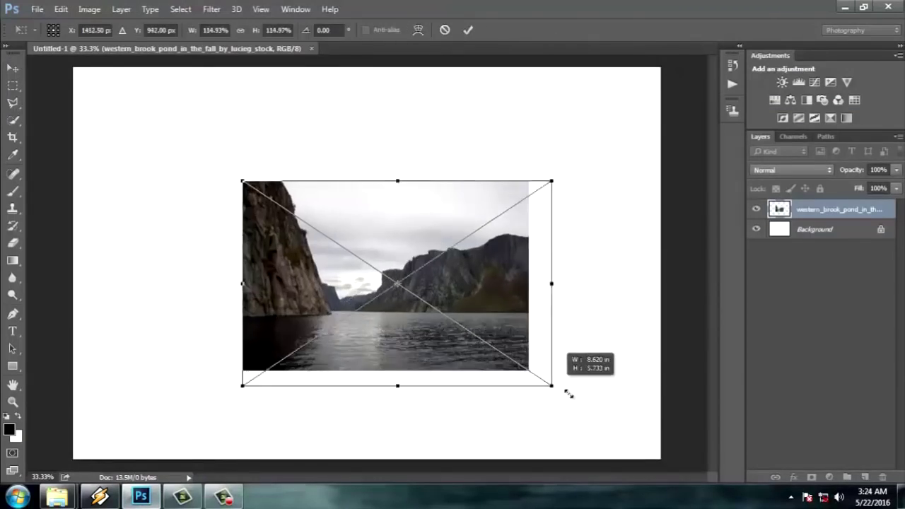
drag(527, 312, 358, 317)
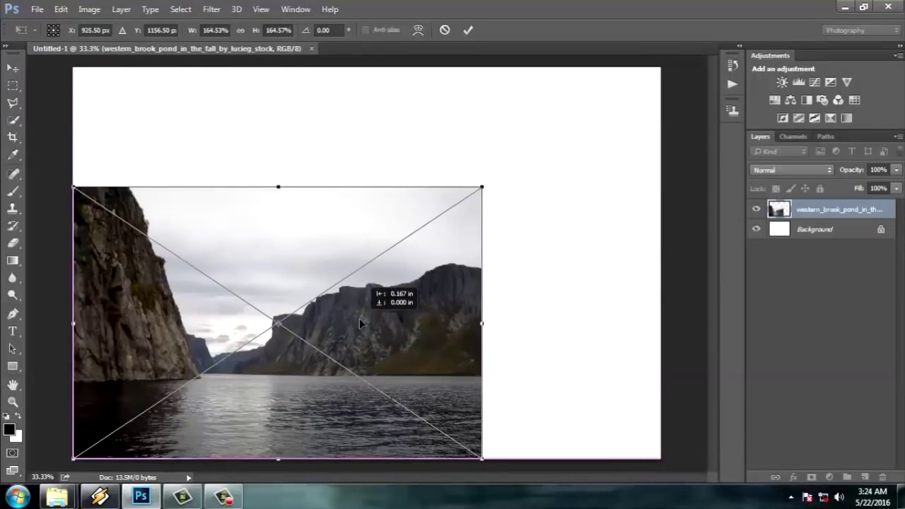
drag(509, 174, 560, 135)
Rasterize and commit the placed fjord photo, then Quick Select its grey sky
key(Return)
key(w)
click(212, 266)
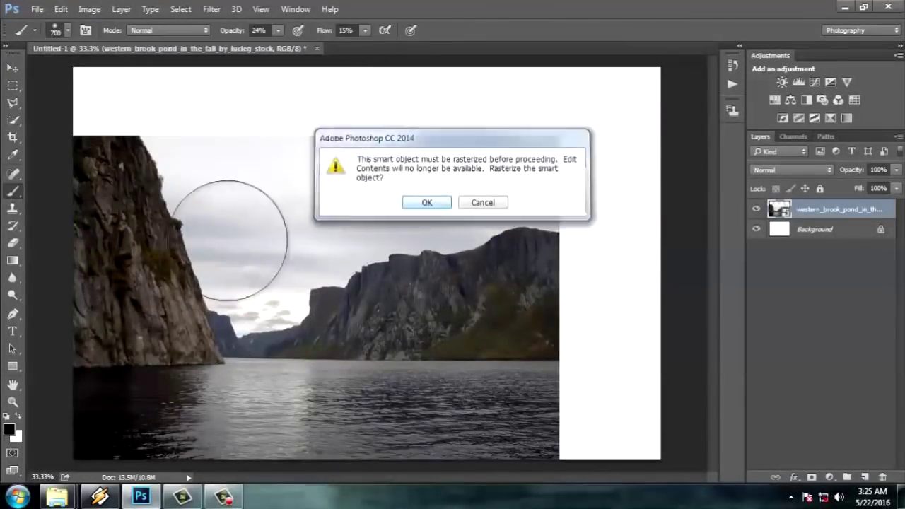
key(Return)
scroll(266, 233, down, 3)
Refine the edge of the sky selection with Select > Refine Edge
click(61, 9)
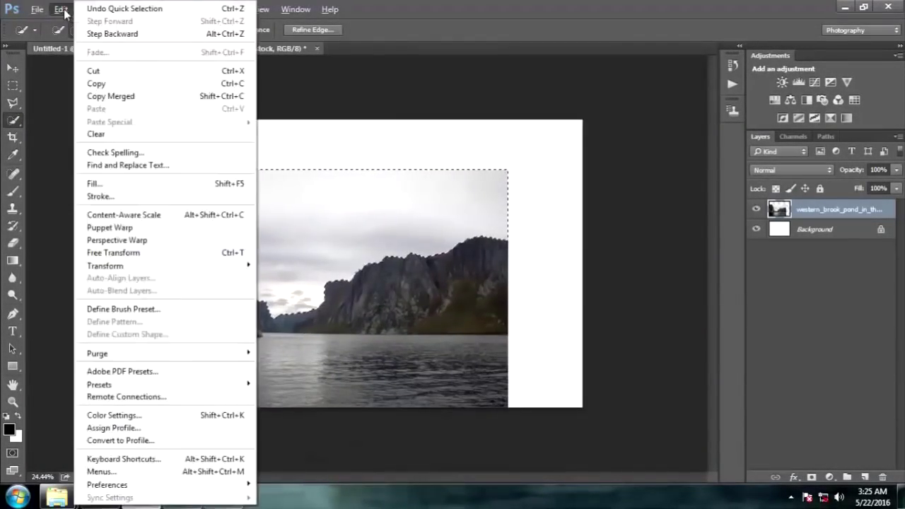
click(177, 11)
scroll(219, 233, up, 1)
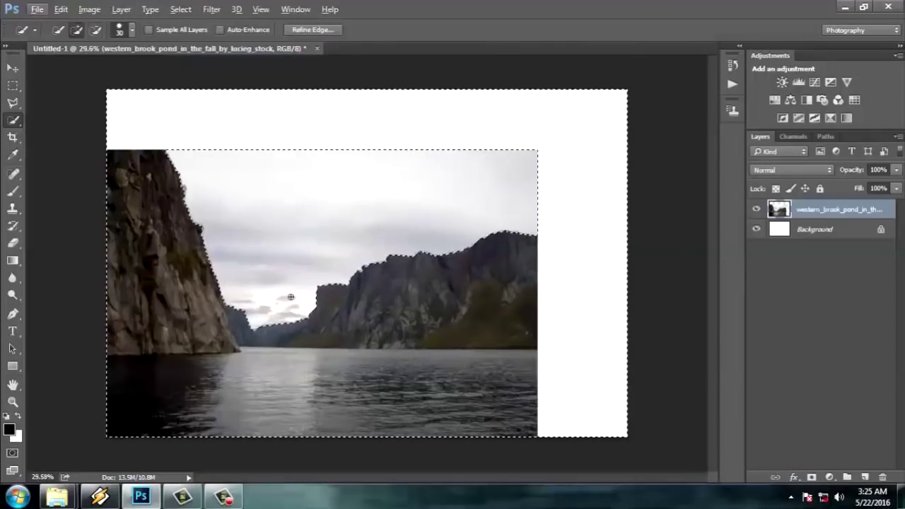
click(180, 9)
click(212, 168)
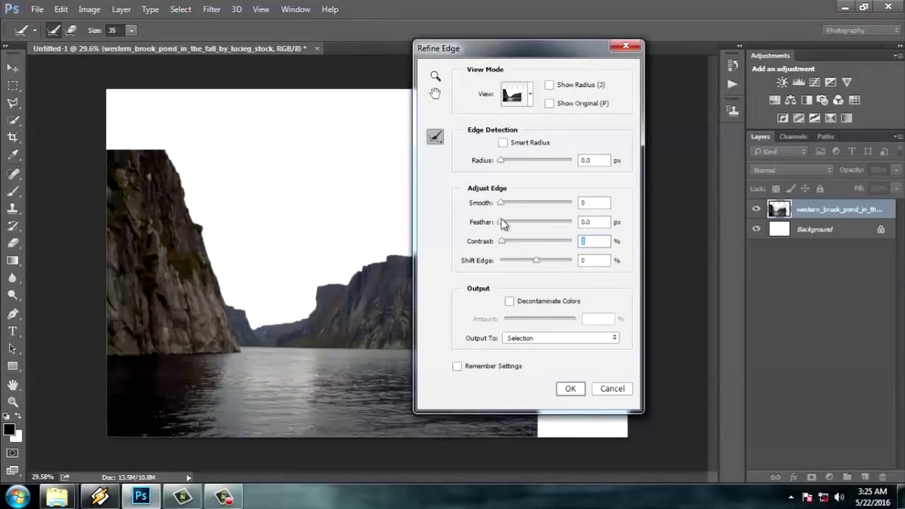
click(570, 388)
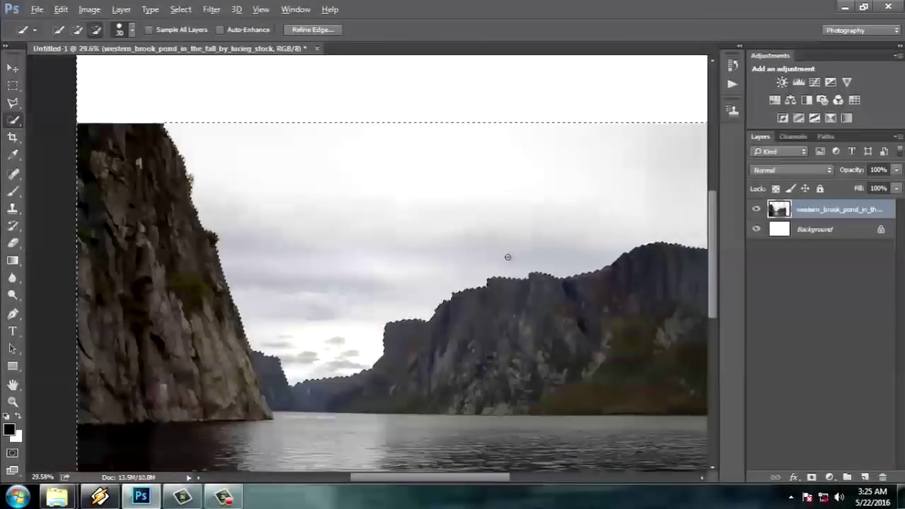
Delete the selected grey sky to white and clear the selection
click(180, 9)
click(191, 62)
key(Delete)
key(ctrl+d)
scroll(440, 164, down, 1)
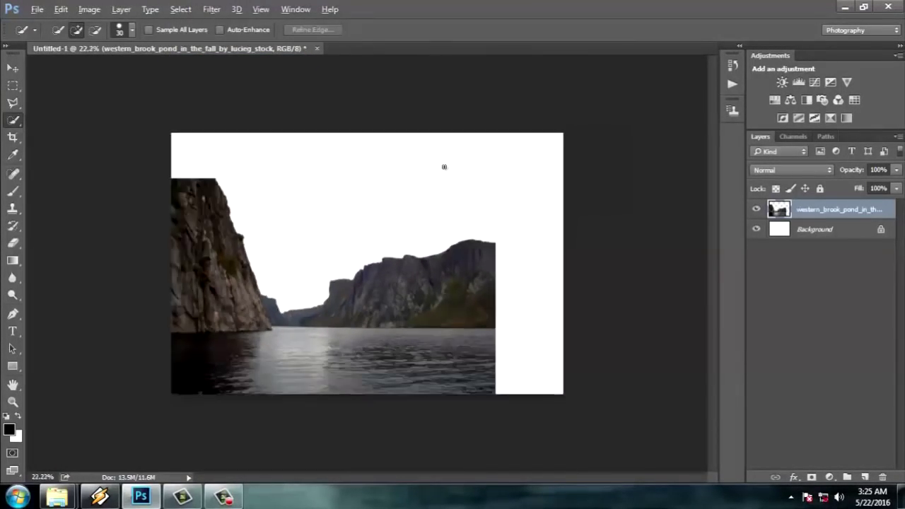
scroll(440, 164, up, 2)
click(11, 106)
scroll(434, 167, up, 1)
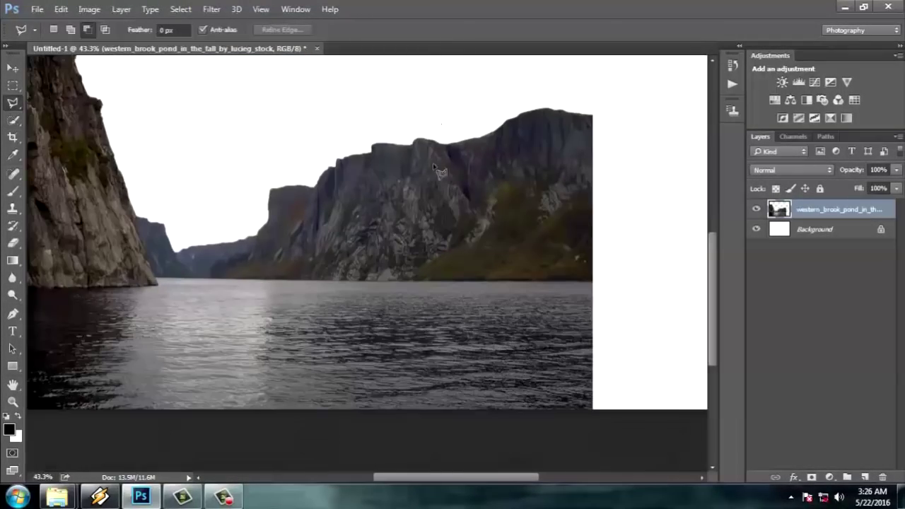
Copy the lassoed right-hand cliffs to Layer 1 and move the copy to the right edge
click(449, 124)
scroll(450, 124, down, 2)
key(ctrl+j)
key(v)
drag(400, 363, 502, 360)
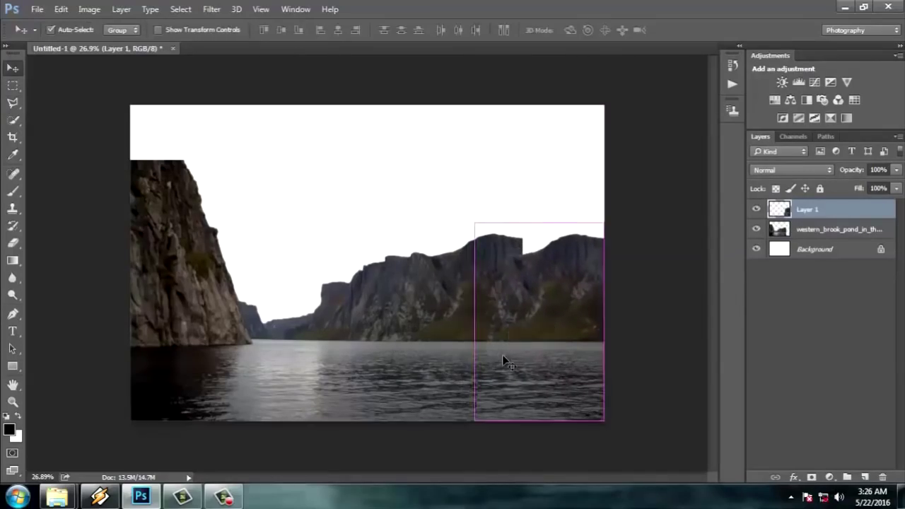
Stretch the copied cliffs taller and wider with Free Transform
key(ctrl+t)
drag(448, 206, 587, 276)
scroll(603, 104, up, 1)
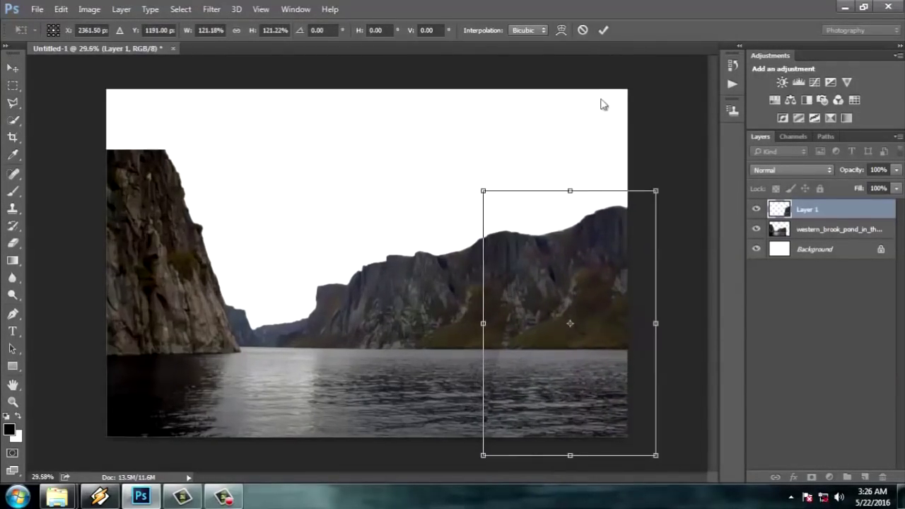
click(603, 30)
Blend the copied cliffs' edges into the scene on a layer mask with a 100% flow brush
drag(365, 30, 424, 44)
scroll(426, 351, up, 1)
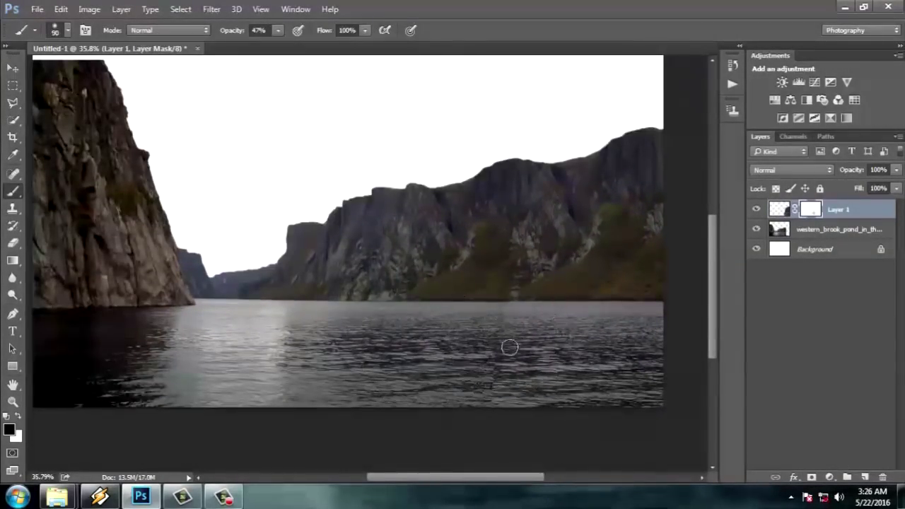
scroll(509, 347, up, 5)
scroll(448, 330, up, 2)
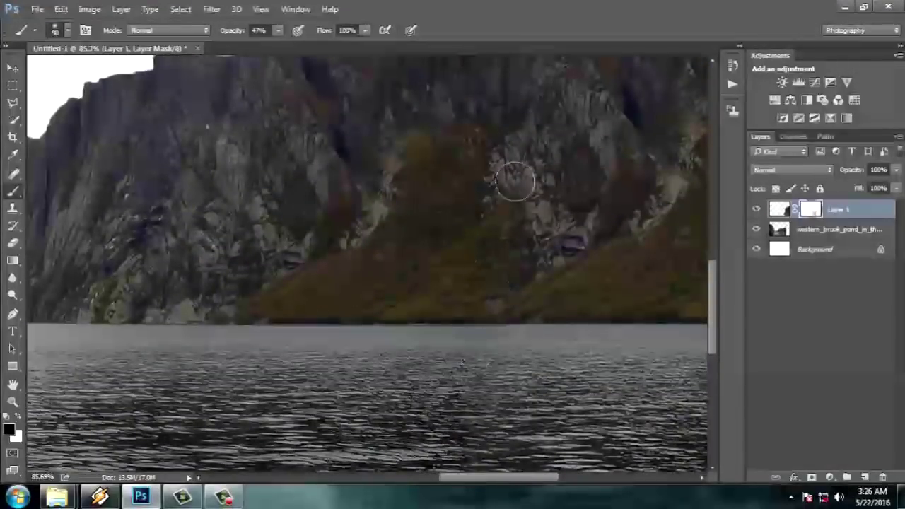
scroll(515, 182, up, 3)
scroll(495, 413, down, 3)
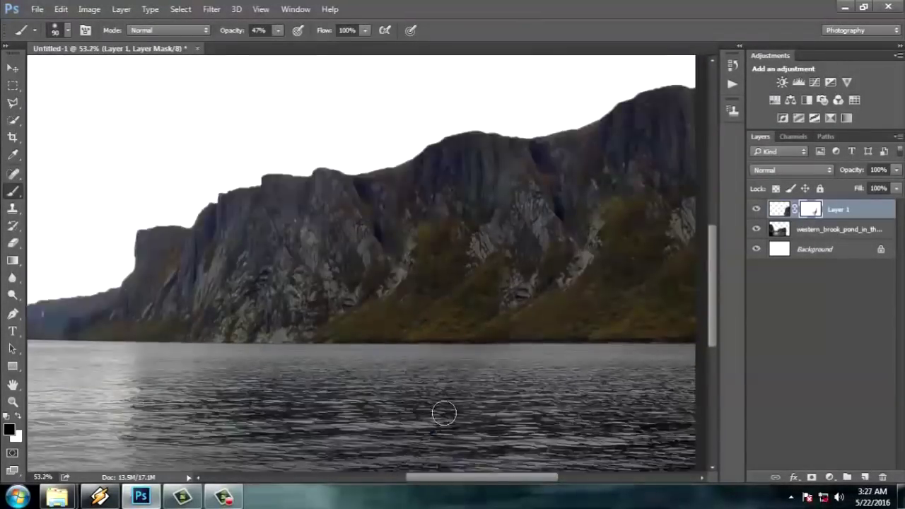
scroll(460, 421, down, 3)
scroll(478, 423, down, 1)
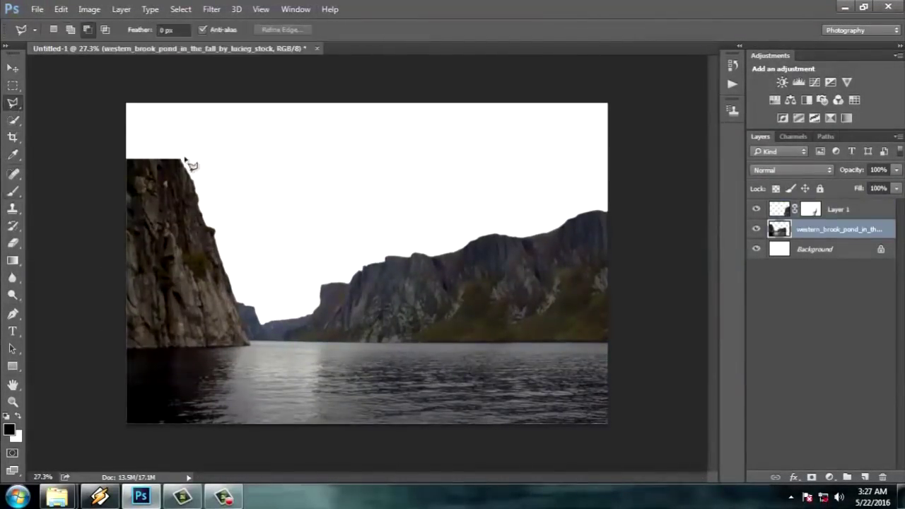
Copy the left cliff top to Layer 2 and raise it to reach the canvas top
click(11, 68)
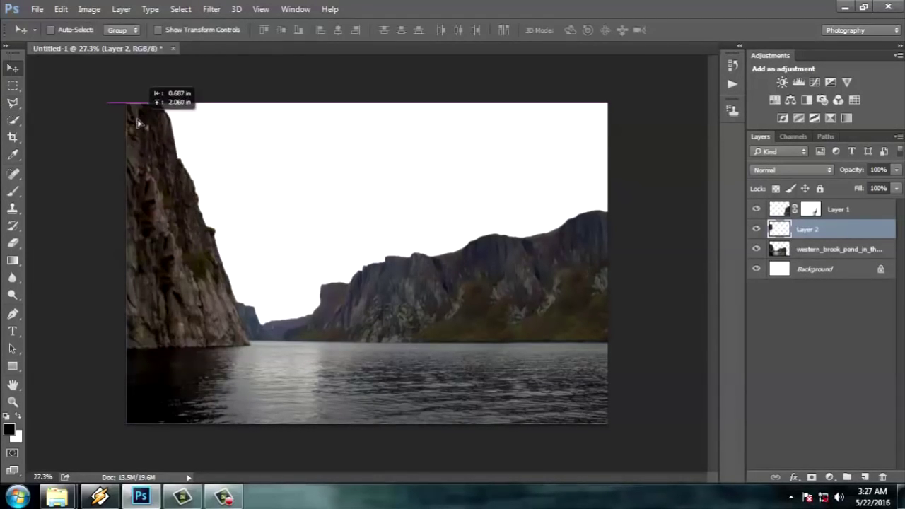
key(ctrl+t)
click(602, 30)
scroll(187, 205, up, 5)
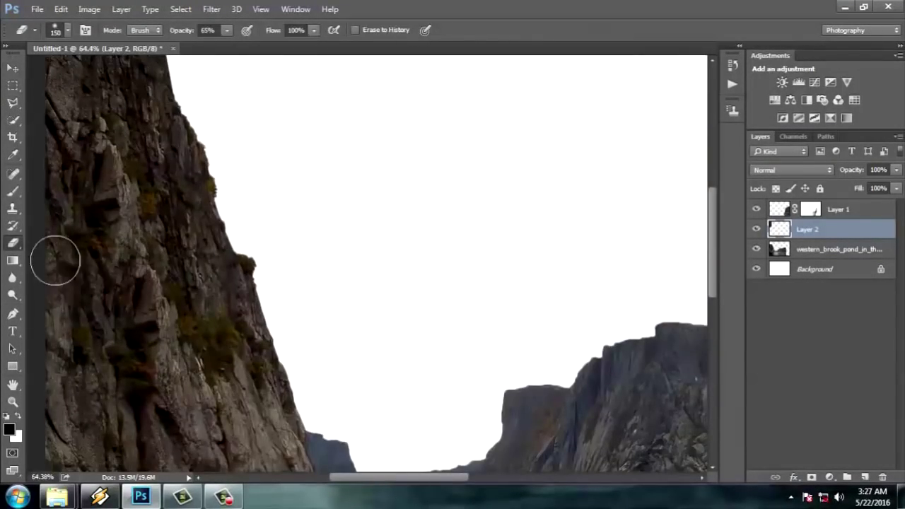
scroll(200, 263, down, 5)
scroll(250, 234, up, 4)
scroll(250, 234, down, 3)
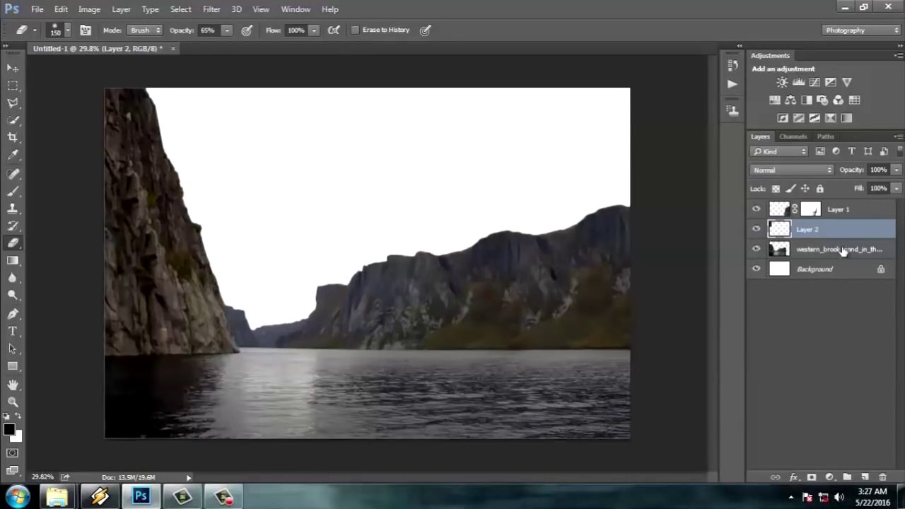
Group the fjord layers into Group 1 with a Hue/Saturation adjustment above
key(ctrl+g)
scroll(463, 244, up, 1)
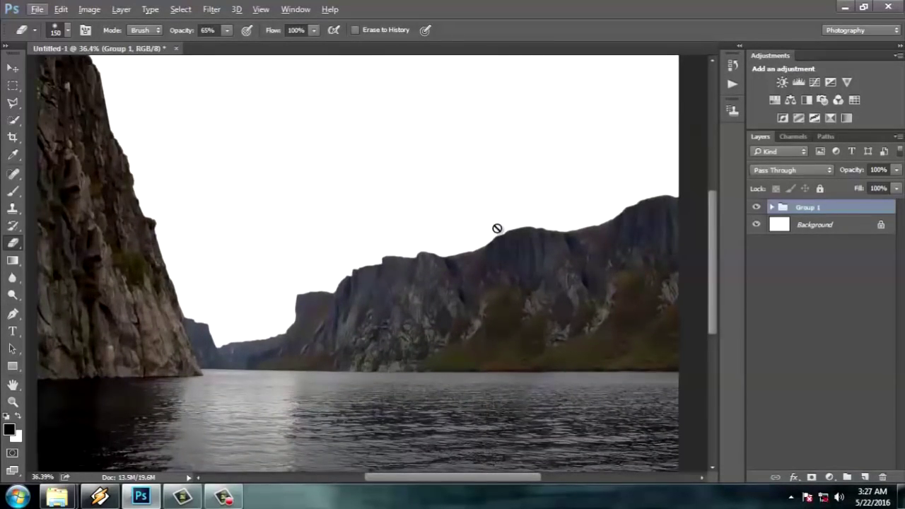
click(774, 100)
Lower the fjord saturation to -38 and duplicate the sea-stack photo's Blue channel
drag(597, 265, 589, 264)
scroll(613, 244, down, 2)
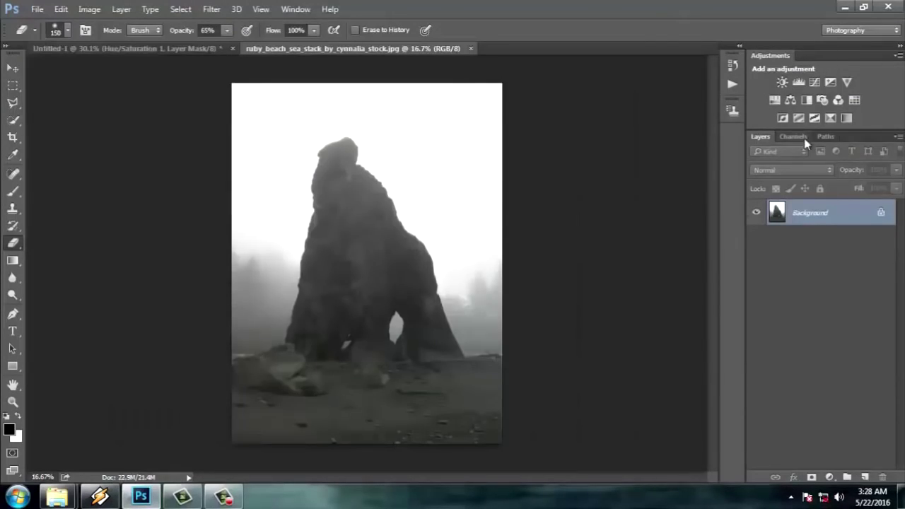
click(762, 233)
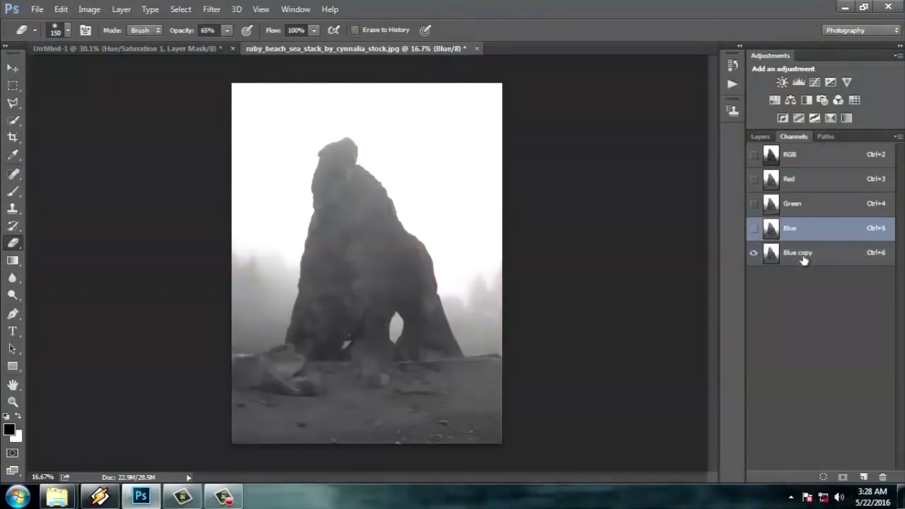
click(804, 253)
Apply Levels (0, 0.01, 162) to the Blue copy to make a black rock silhouette
key(ctrl+l)
mouse_move(631, 251)
mouse_down()
mouse_move(700, 252)
mouse_move(677, 256)
mouse_up()
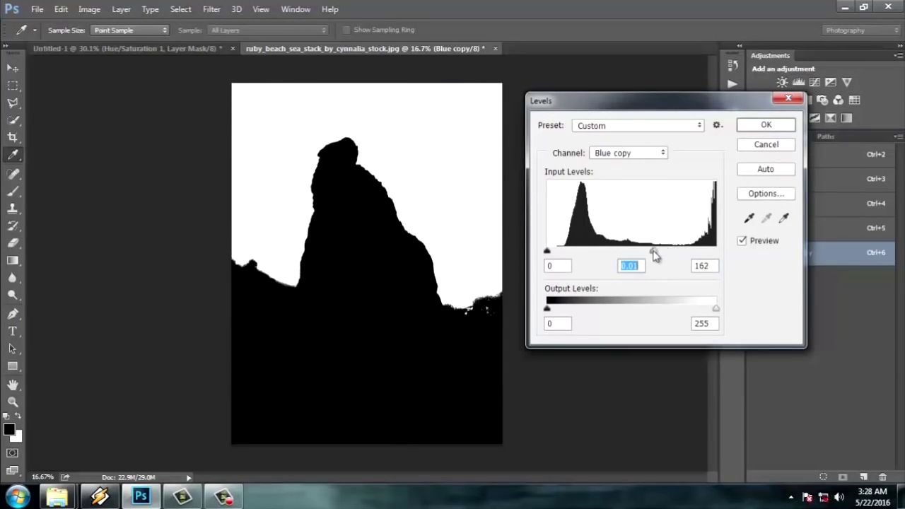
key(Return)
key(e)
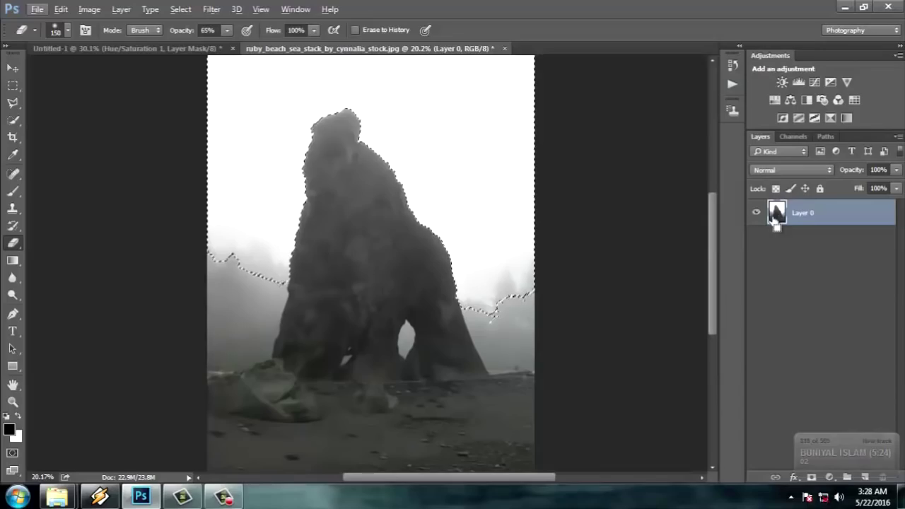
Delete the white sky around the arch rock and paste the rock into the fjord composite
key(Delete)
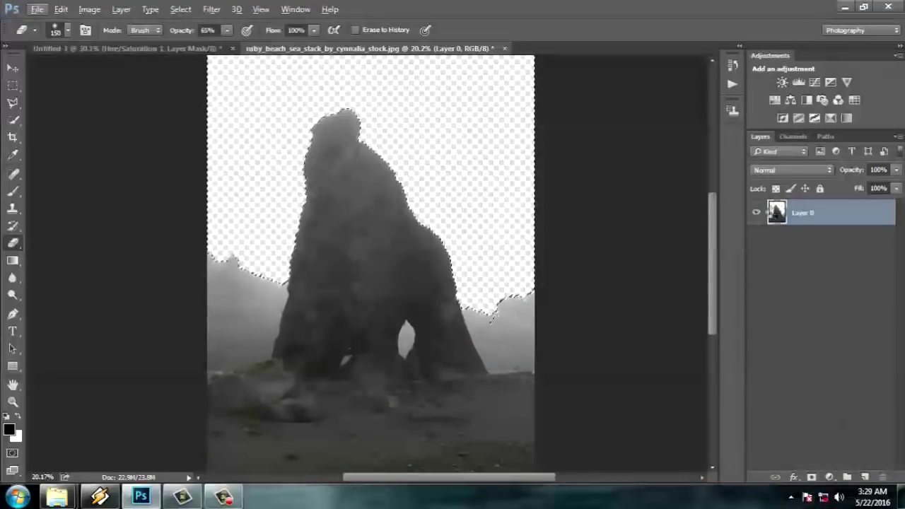
key(ctrl+minus)
key(ctrl+Tab)
key(ctrl+v)
key(ctrl+t)
key(ctrl+minus)
Shrink the arch rock and move it over the right cliffs
drag(339, 170, 369, 208)
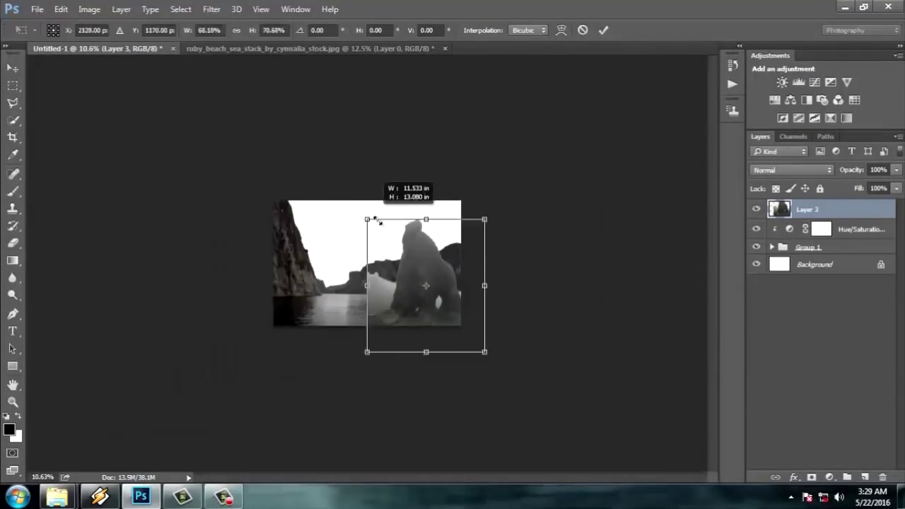
drag(424, 283, 476, 224)
key(ctrl+0)
click(603, 30)
Move the rock's Layer 3 below Group 1 and position it on the right-hand ridge
drag(820, 256, 820, 255)
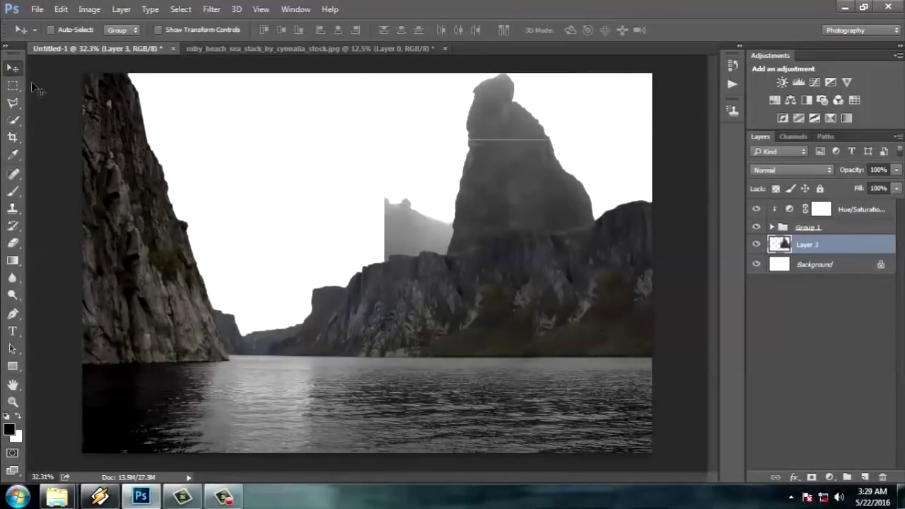
key(ctrl+t)
mouse_move(466, 144)
mouse_down()
mouse_move(514, 144)
mouse_move(515, 215)
mouse_up()
key(ctrl+minus)
drag(507, 180, 500, 177)
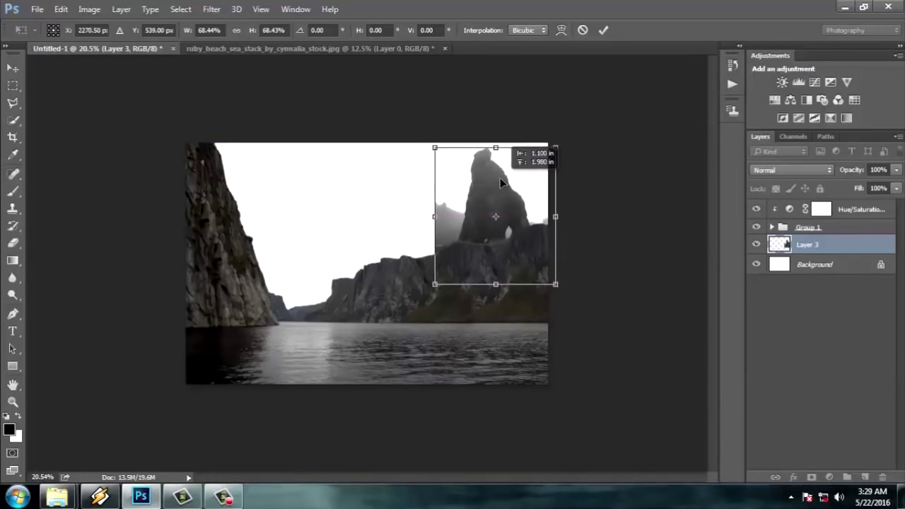
key(ctrl+0)
key(Return)
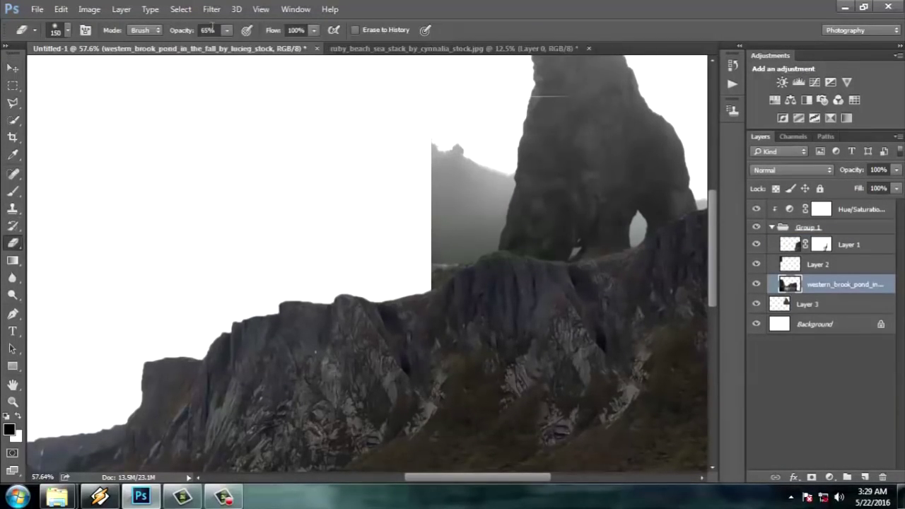
Close the ruby_beach source document
key(0)
click(588, 48)
click(436, 196)
scroll(332, 123, down, 2)
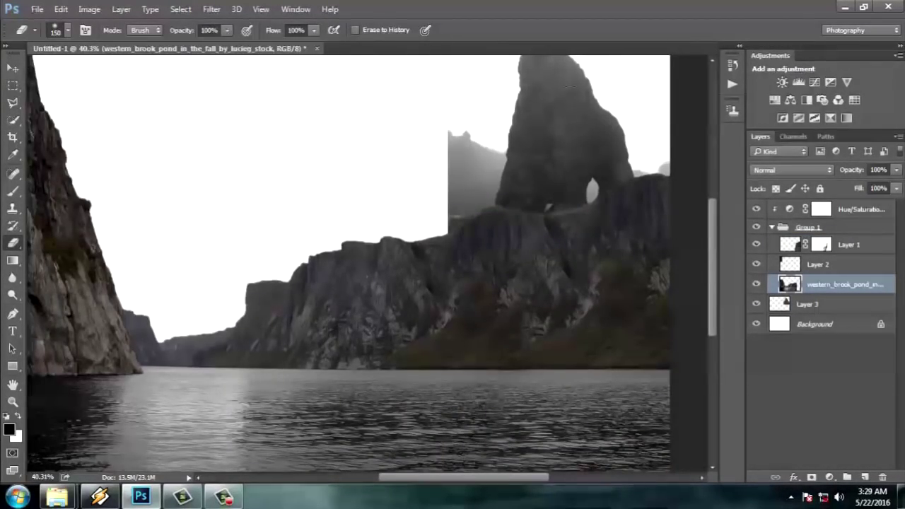
scroll(561, 182, down, 1)
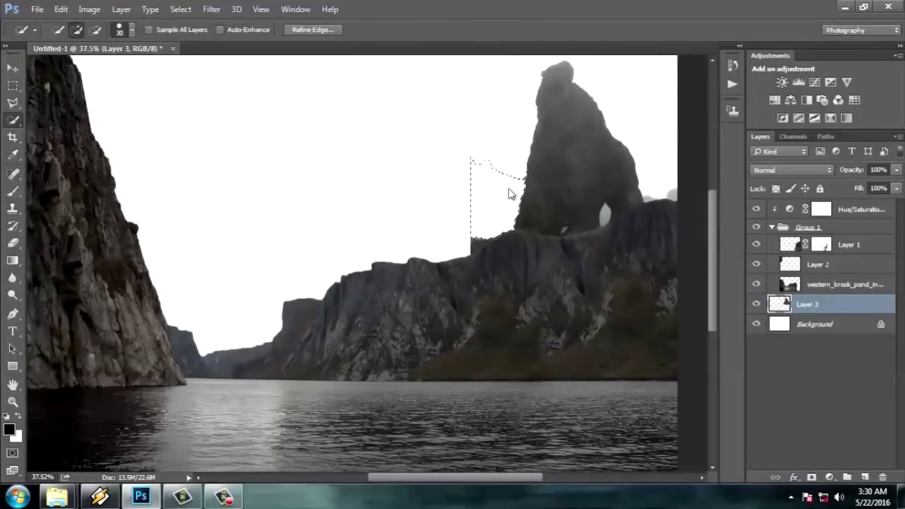
Tone the arch rock with a clipped Hue/Saturation: Hue +10, Saturation +9, Lightness -15
key(ctrl+d)
alt+scroll(505, 177, up, 4)
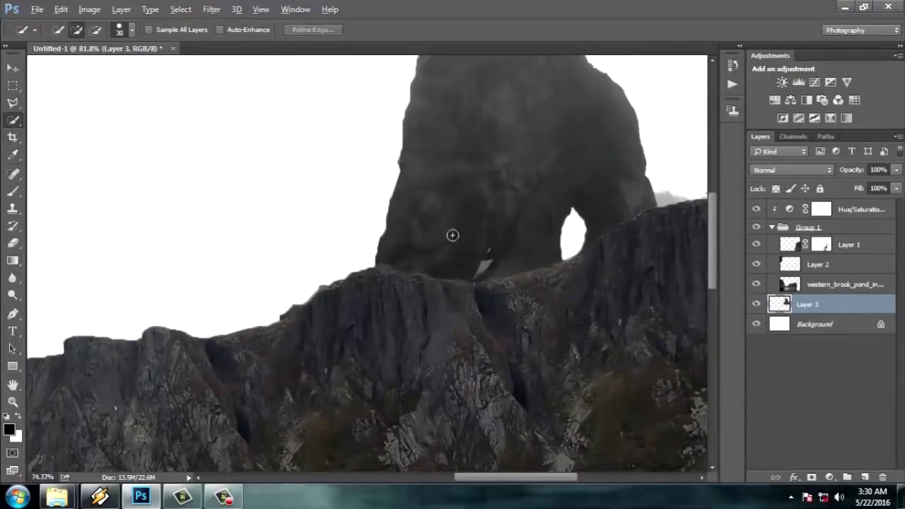
alt+scroll(432, 254, up, 3)
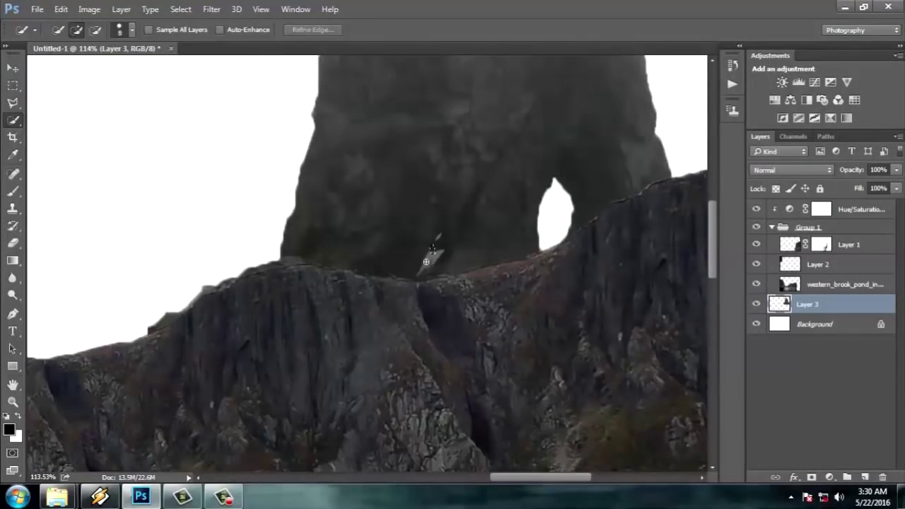
scroll(470, 277, down, 10)
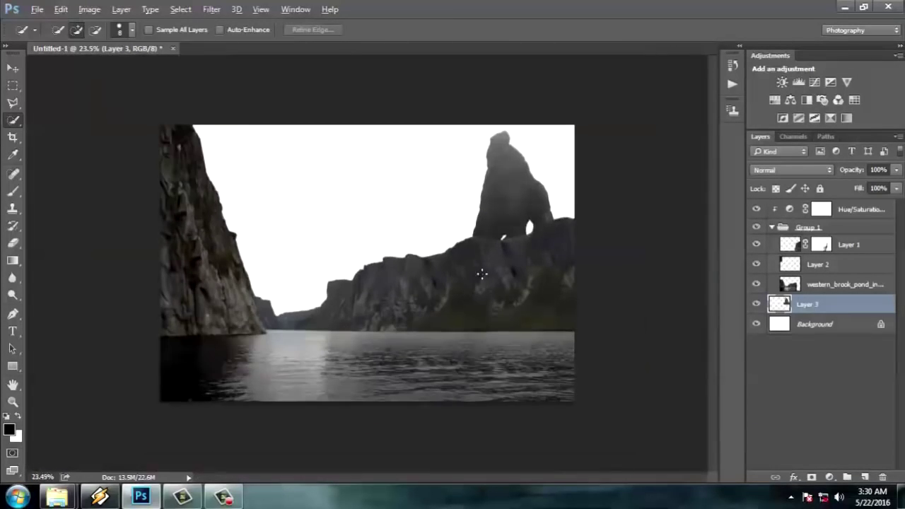
click(778, 101)
drag(612, 289, 604, 291)
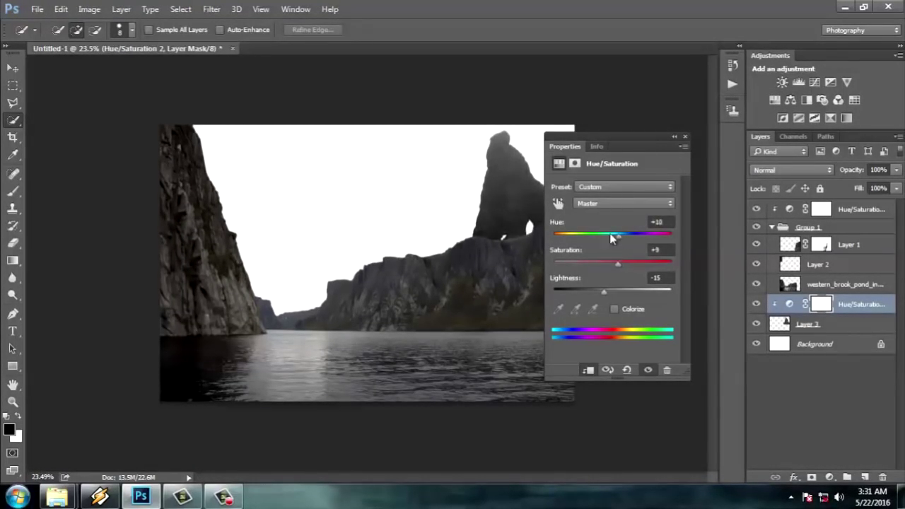
click(684, 136)
Place the fantasybg9_withflare image into the composite, then remove its layer
alt+scroll(551, 196, up, 2)
alt+scroll(552, 196, down, 2)
alt+scroll(552, 196, up, 2)
click(772, 227)
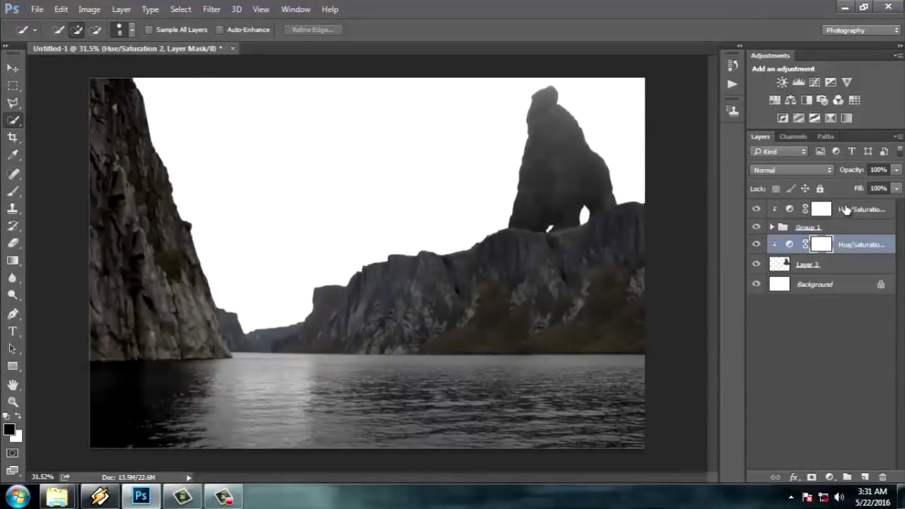
click(57, 499)
drag(147, 145, 329, 429)
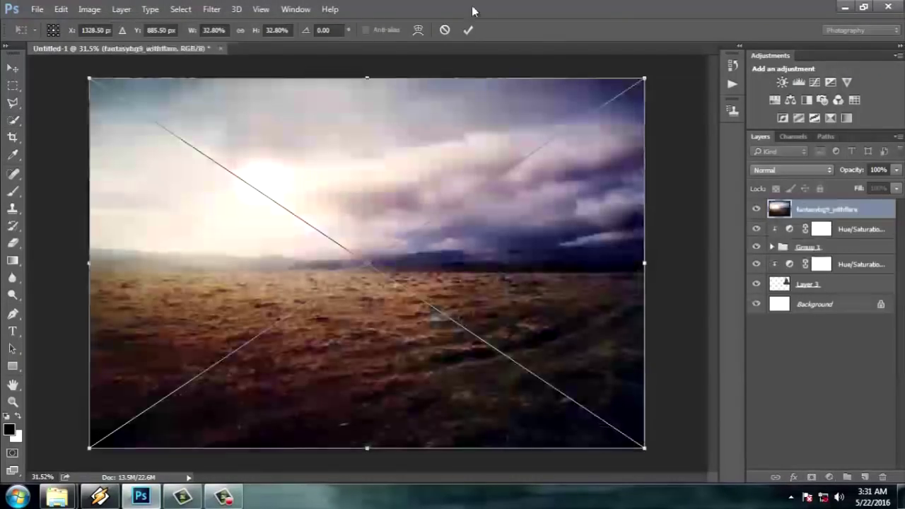
click(468, 28)
key(b)
drag(831, 287, 831, 289)
Browse File Explorer to the D:\zz\Stock folder
key(Delete)
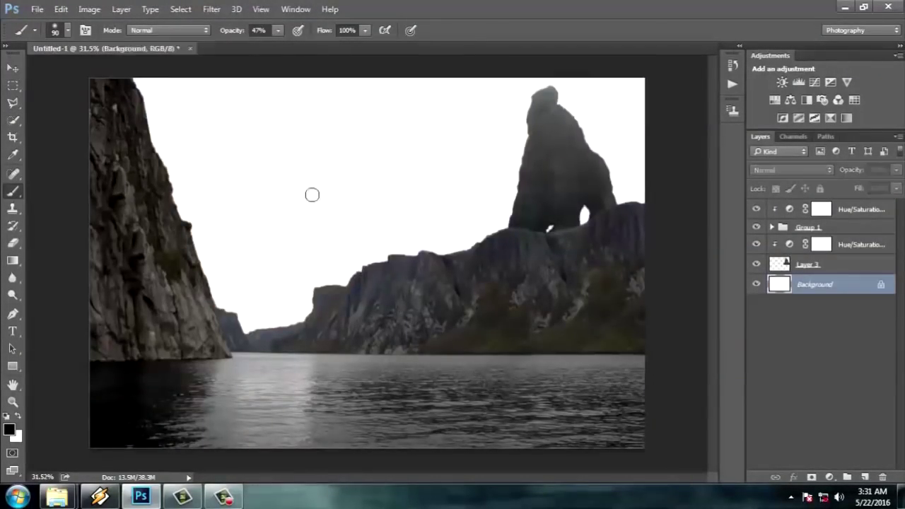
click(56, 498)
click(54, 267)
double_click(593, 116)
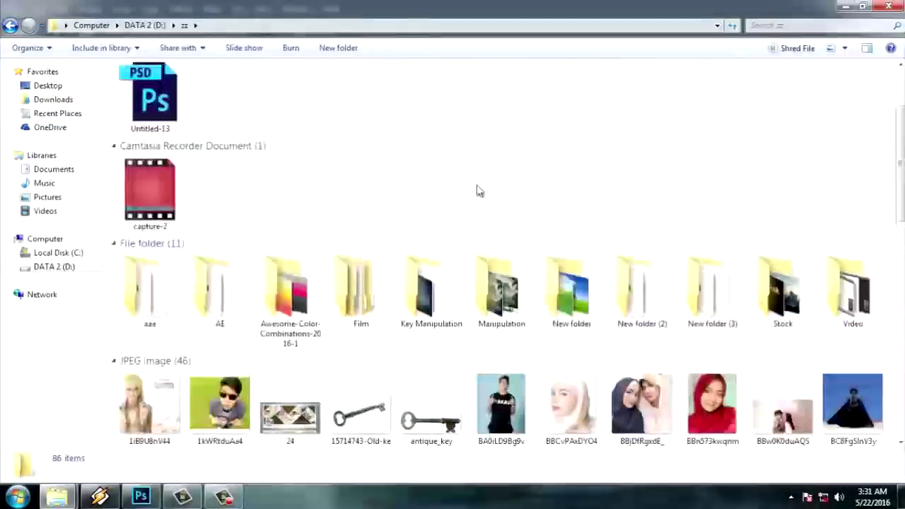
double_click(783, 293)
Copy grass_sunset into the Videos library's New folder and delete fantasybg9_withflare
scroll(495, 237, down, 10)
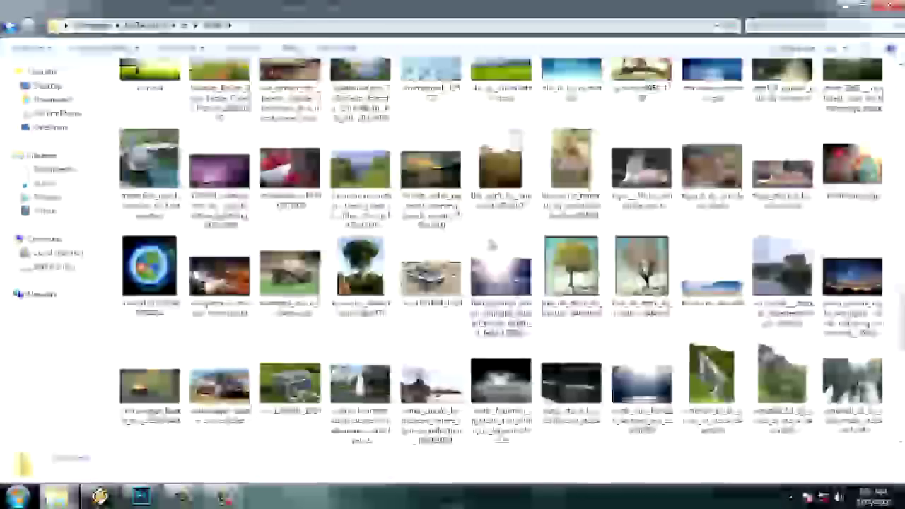
scroll(492, 238, down, 5)
scroll(493, 238, down, 5)
scroll(523, 237, down, 5)
scroll(547, 236, down, 5)
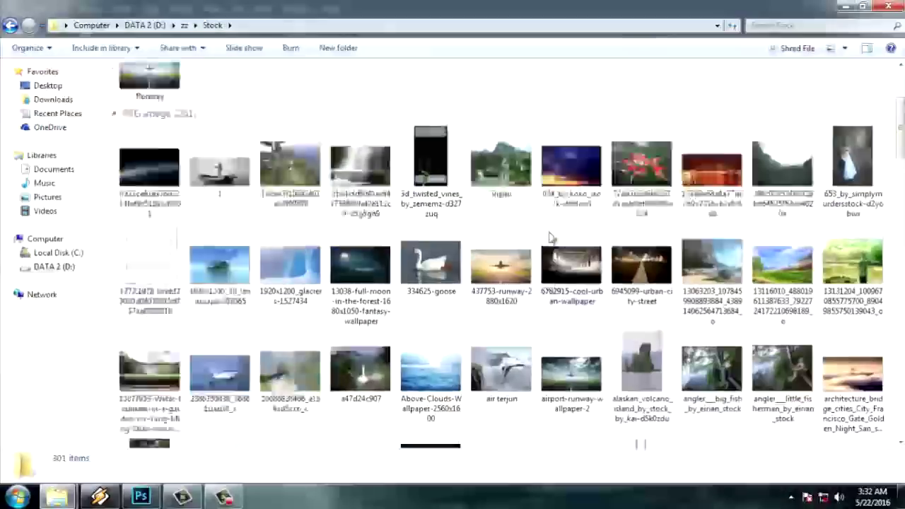
scroll(552, 244, down, 5)
scroll(551, 244, down, 5)
mouse_move(641, 106)
mouse_down()
mouse_move(89, 182)
mouse_move(61, 241)
mouse_up()
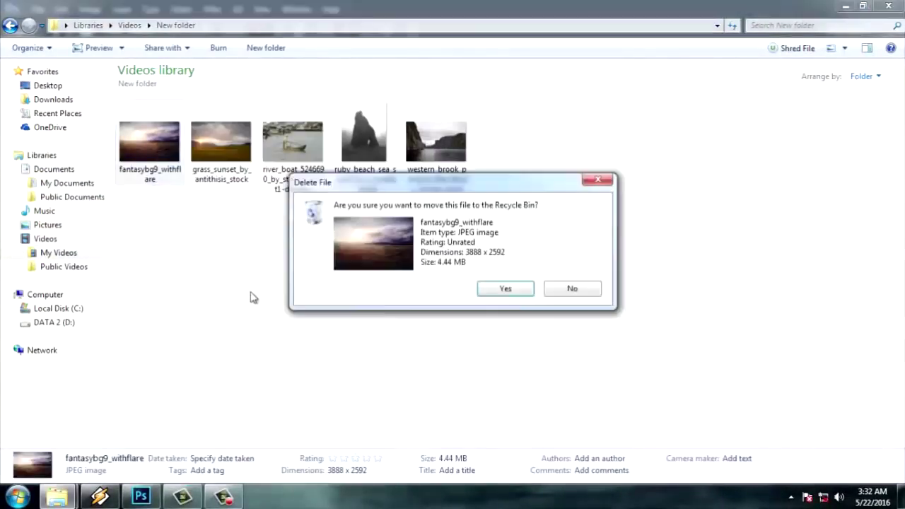
click(144, 496)
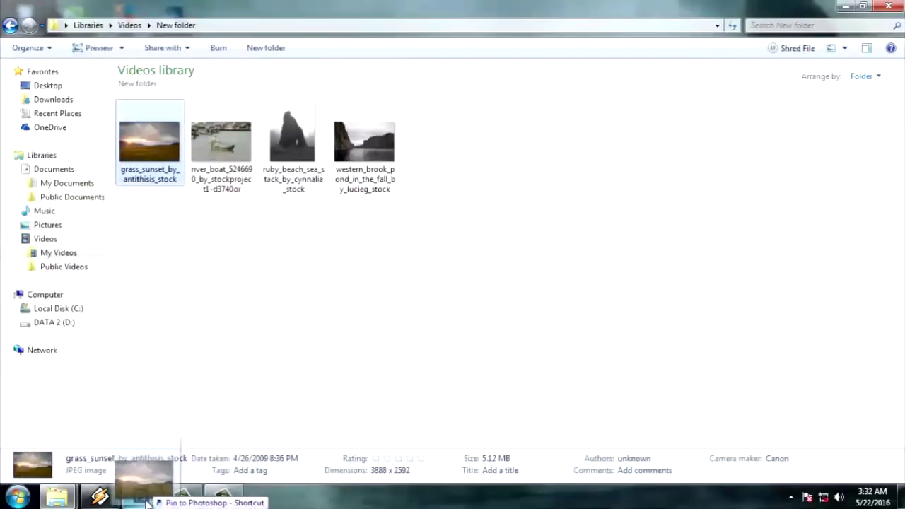
Place the grass_sunset image, scaled up, as the sky behind the cliffs
mouse_move(198, 359)
mouse_down()
mouse_move(233, 142)
mouse_move(291, 146)
mouse_up()
scroll(291, 146, down, 1)
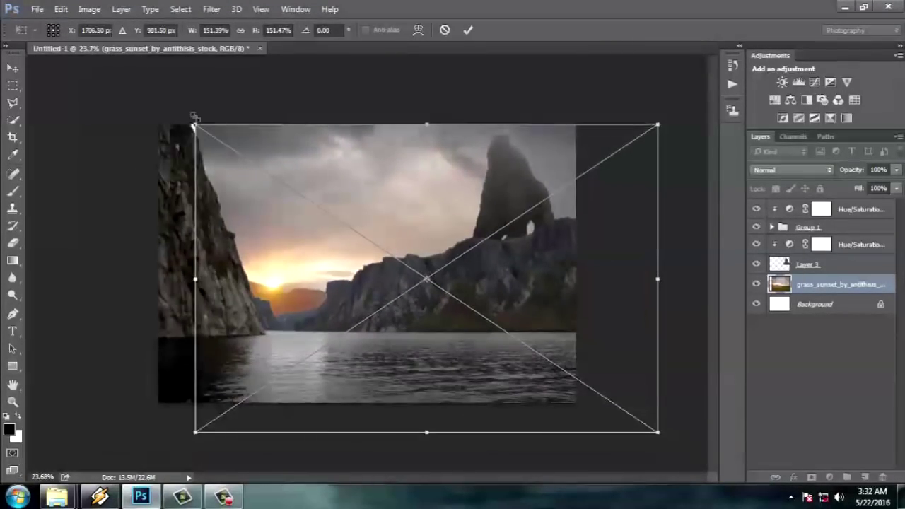
click(467, 30)
key(v)
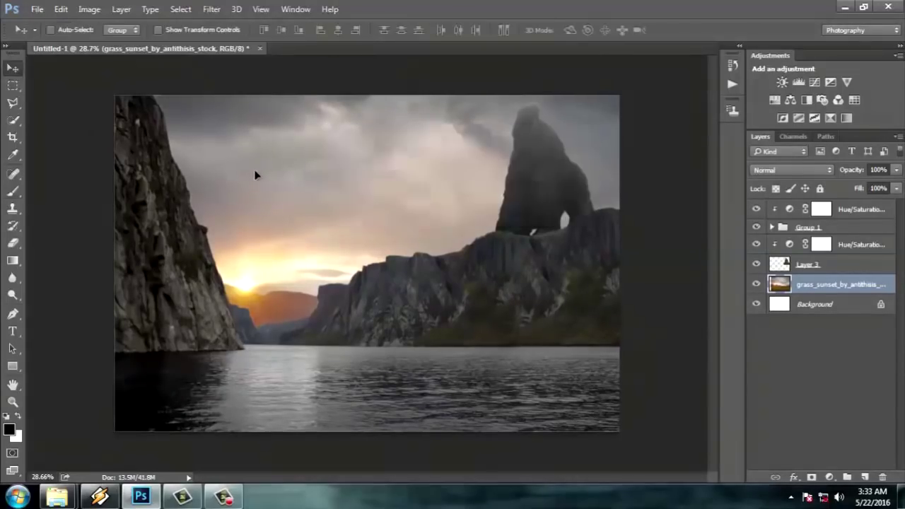
drag(257, 174, 265, 177)
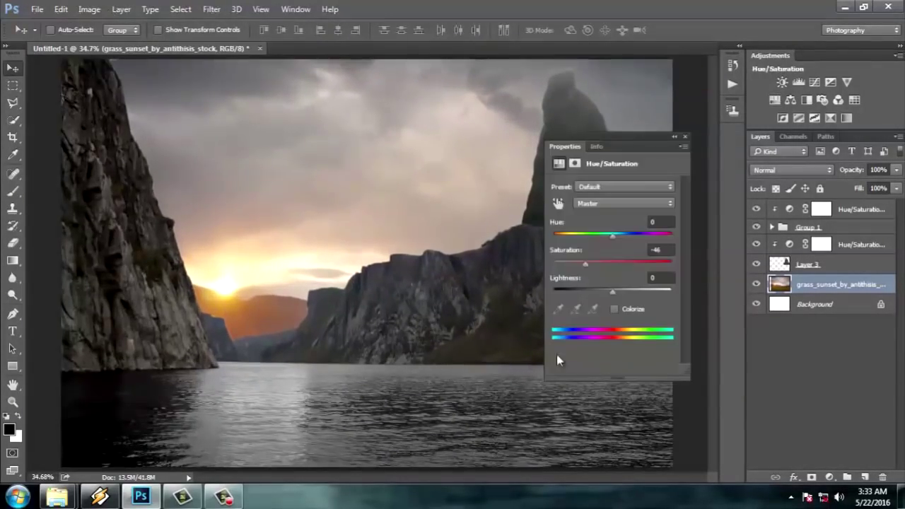
Desaturate the sky to -69 and mask the western_brook far ridge with a 60% flow brush
drag(612, 261, 571, 261)
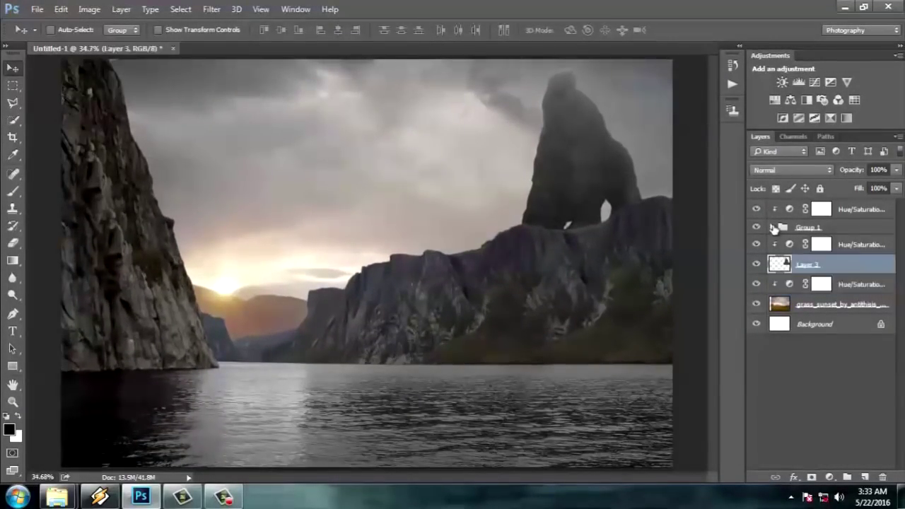
click(811, 477)
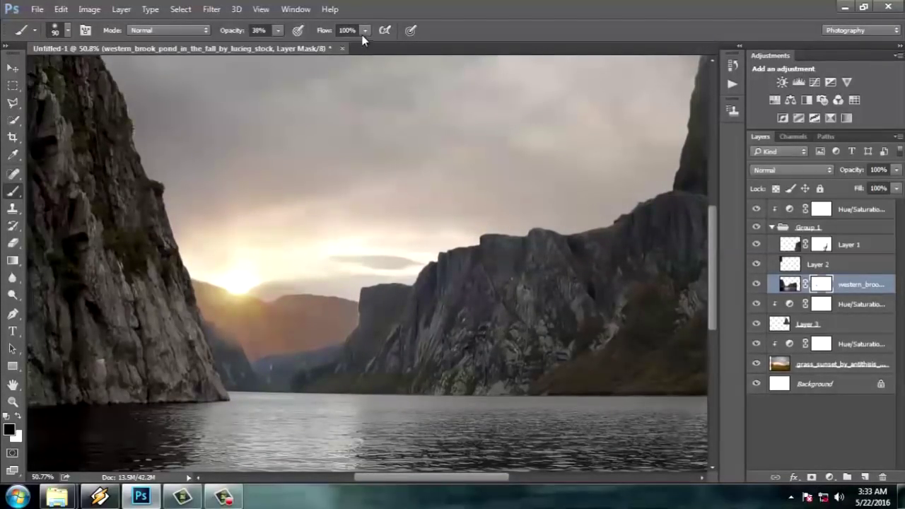
key(shift+6)
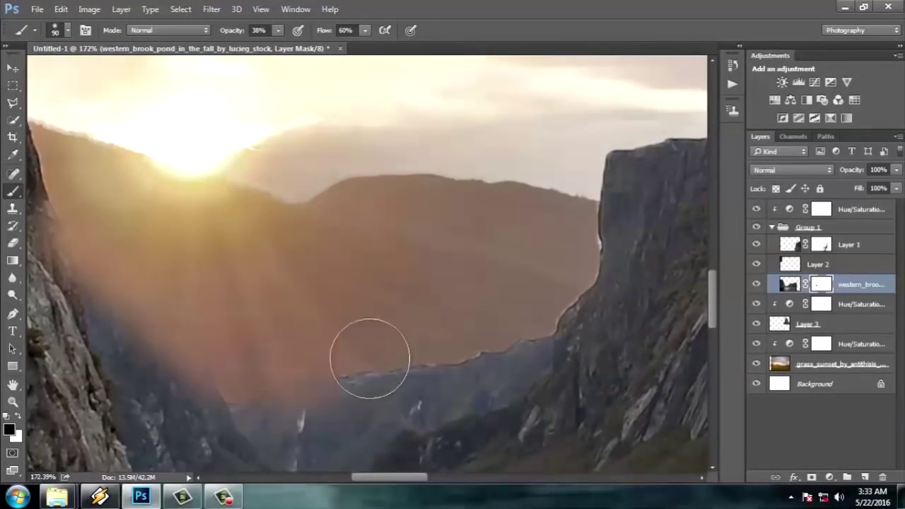
mouse_move(369, 358)
mouse_down()
mouse_move(541, 279)
mouse_move(434, 374)
mouse_up()
Add an empty Layer 4 above Group 1
key(ctrl+0)
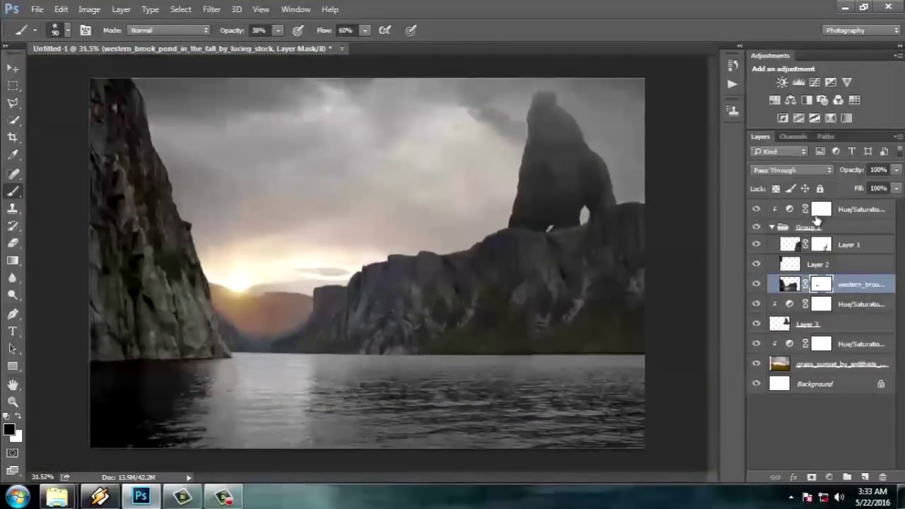
click(816, 218)
click(864, 477)
Set the foreground colour to an orange tone and greatly enlarge the brush
scroll(234, 290, up, 2)
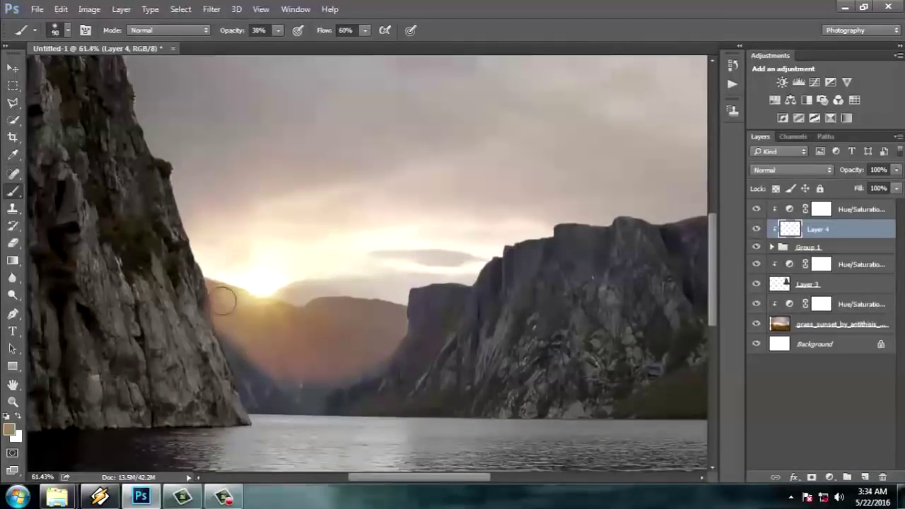
scroll(402, 287, down, 1)
click(9, 429)
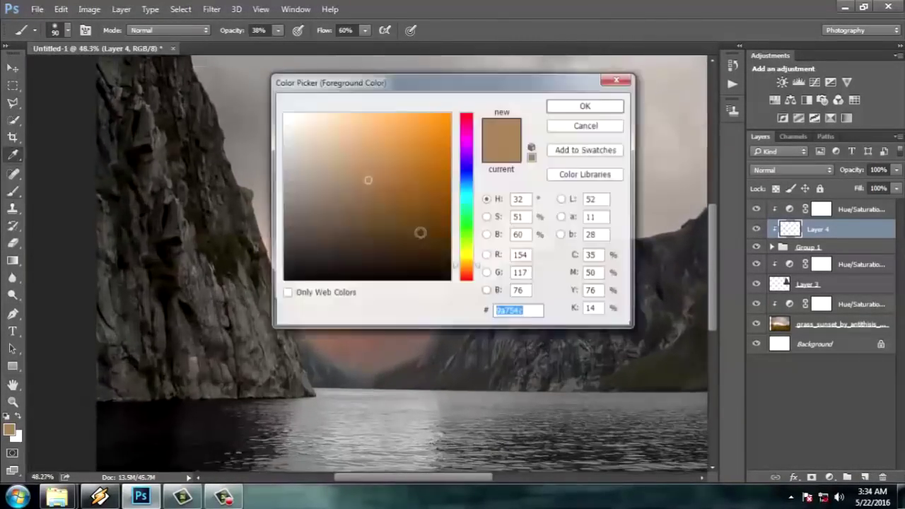
click(444, 99)
click(584, 106)
key(bracketright)
key(bracketright)
key(bracketright)
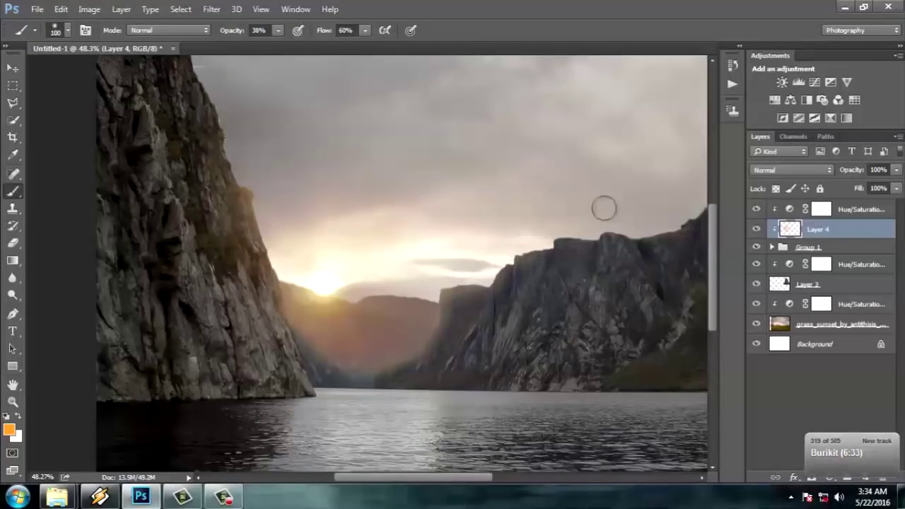
Drop the river_boat photo onto the fjord scene, then position and scale it
scroll(604, 208, down, 1)
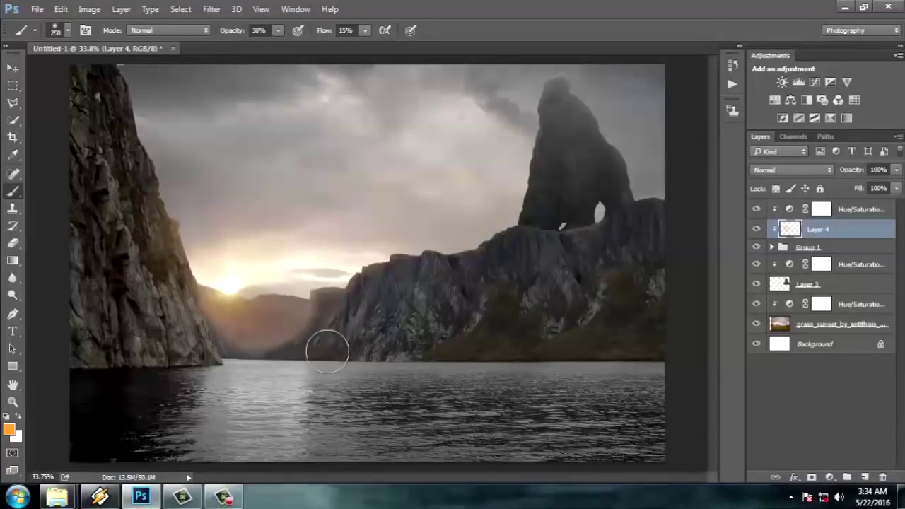
scroll(242, 414, down, 2)
scroll(299, 222, up, 3)
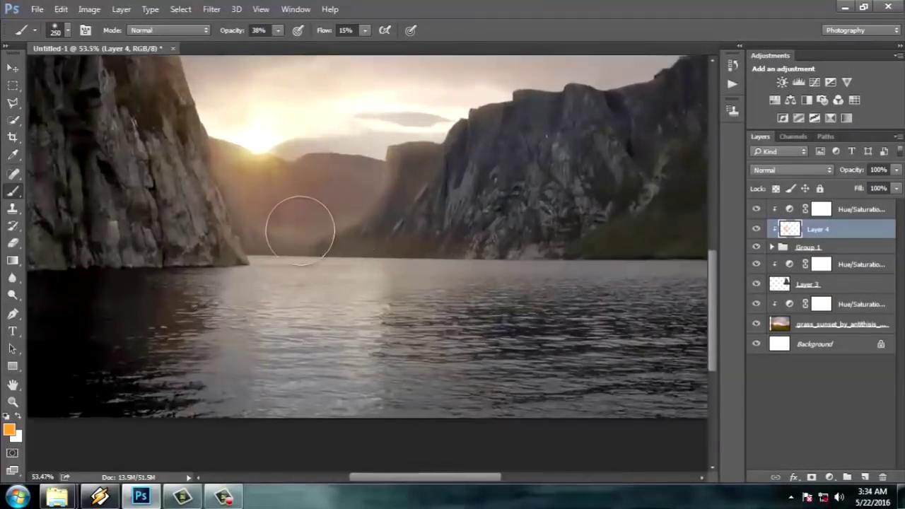
scroll(299, 222, down, 2)
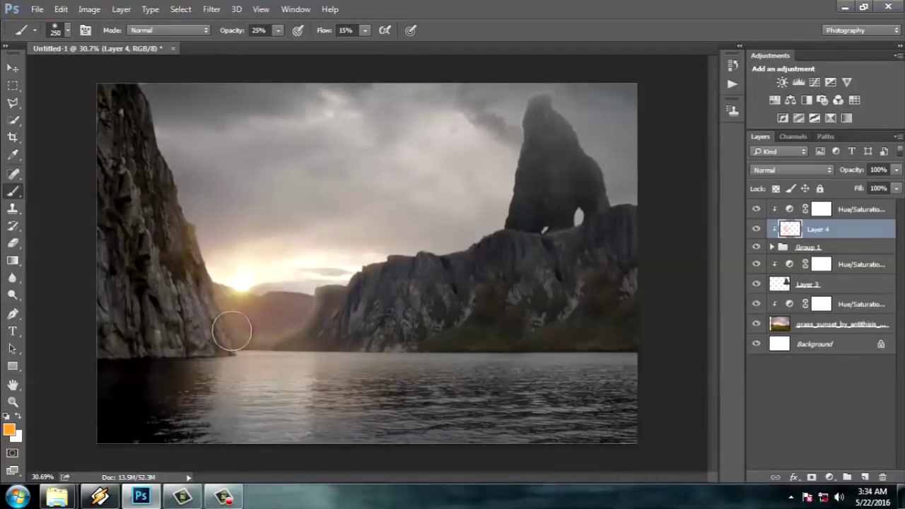
scroll(347, 289, down, 1)
scroll(304, 278, up, 1)
scroll(460, 269, up, 1)
scroll(470, 275, down, 3)
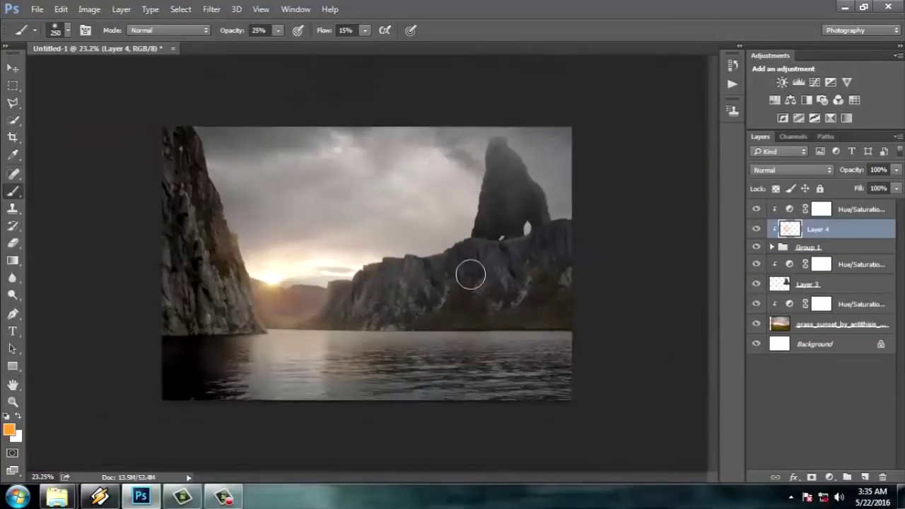
scroll(453, 297, up, 2)
scroll(410, 315, down, 1)
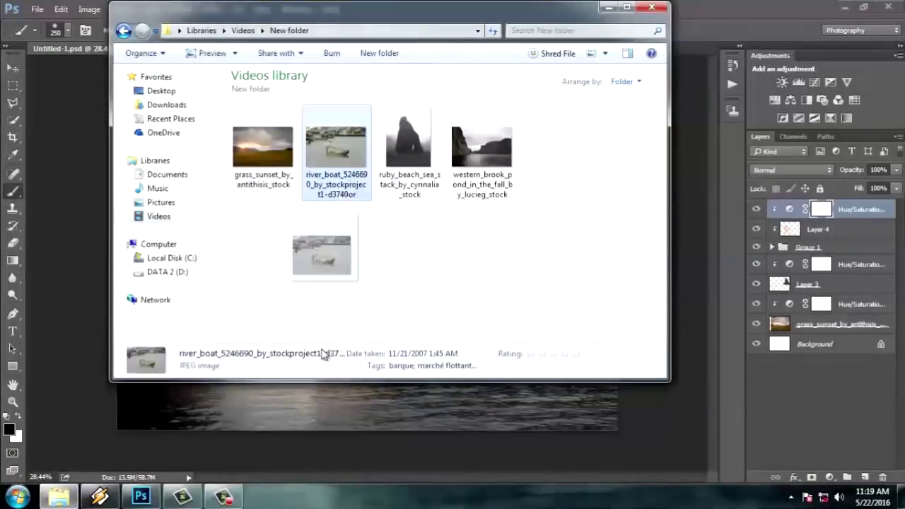
drag(322, 354, 446, 322)
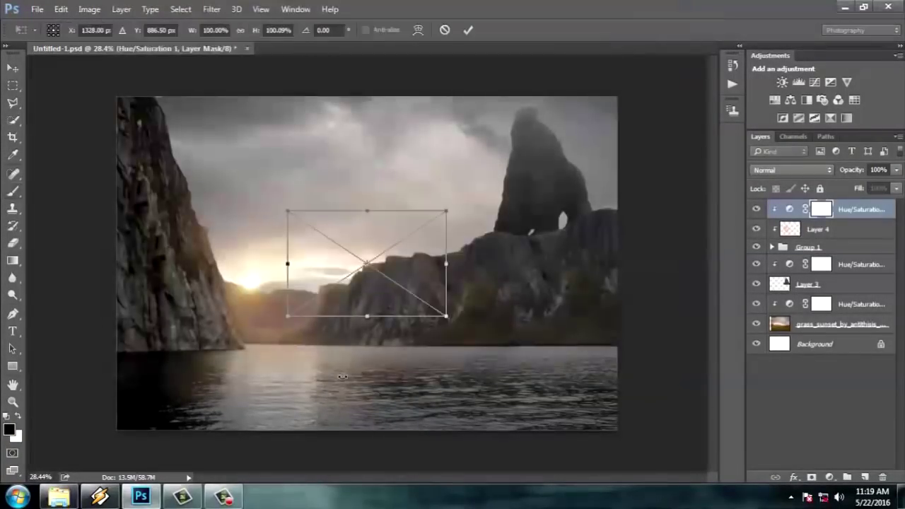
mouse_move(297, 211)
mouse_down()
mouse_move(417, 273)
mouse_move(417, 318)
mouse_move(417, 304)
mouse_up()
Commit the placed boat photo and rasterize its layer
key(Return)
key(b)
scroll(361, 299, up, 3)
scroll(361, 299, up, 2)
click(424, 203)
Trace the outline of the boatman and his boat with the Pen tool
key(p)
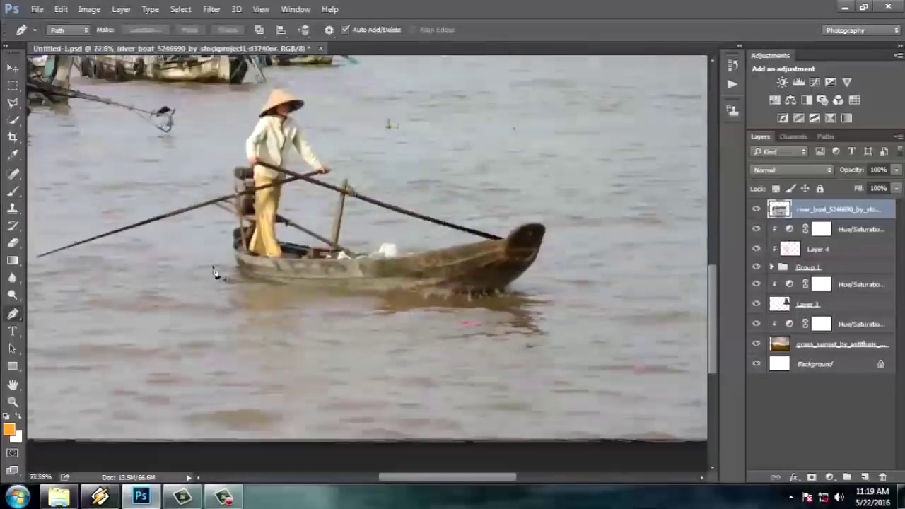
scroll(327, 308, up, 5)
scroll(283, 177, up, 3)
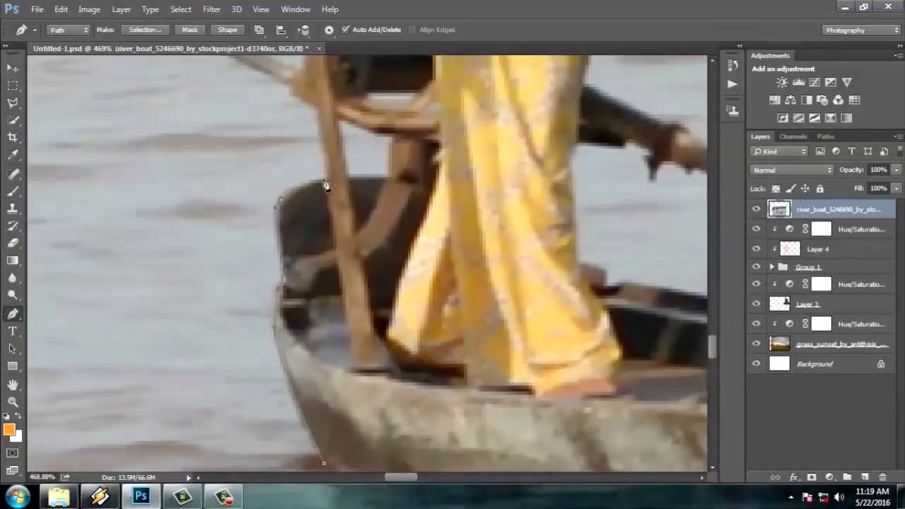
scroll(335, 179, down, 3)
scroll(314, 147, up, 3)
scroll(410, 188, up, 2)
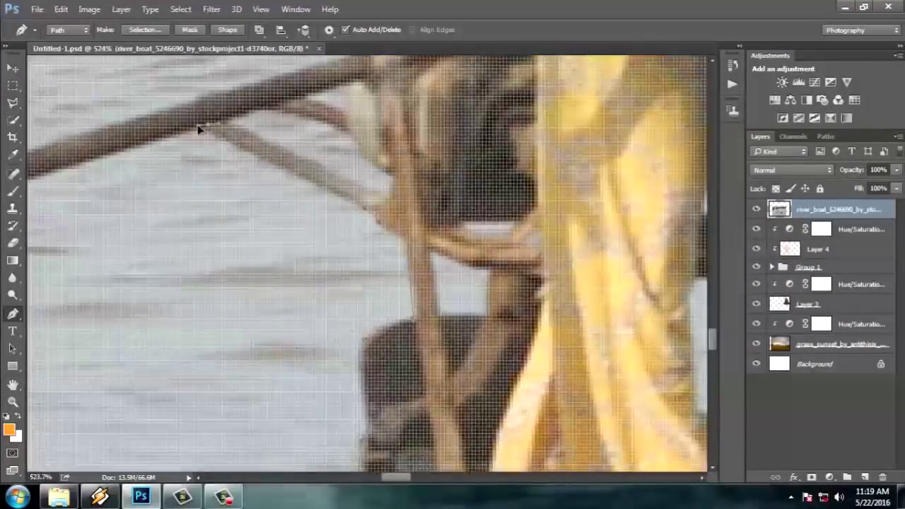
scroll(197, 127, up, 2)
scroll(451, 220, down, 2)
scroll(318, 325, up, 3)
scroll(257, 349, up, 1)
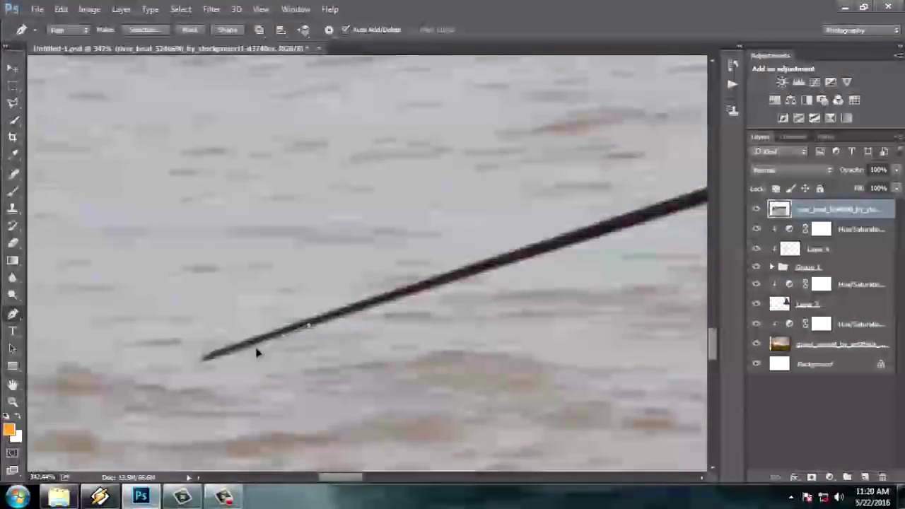
scroll(222, 373, up, 1)
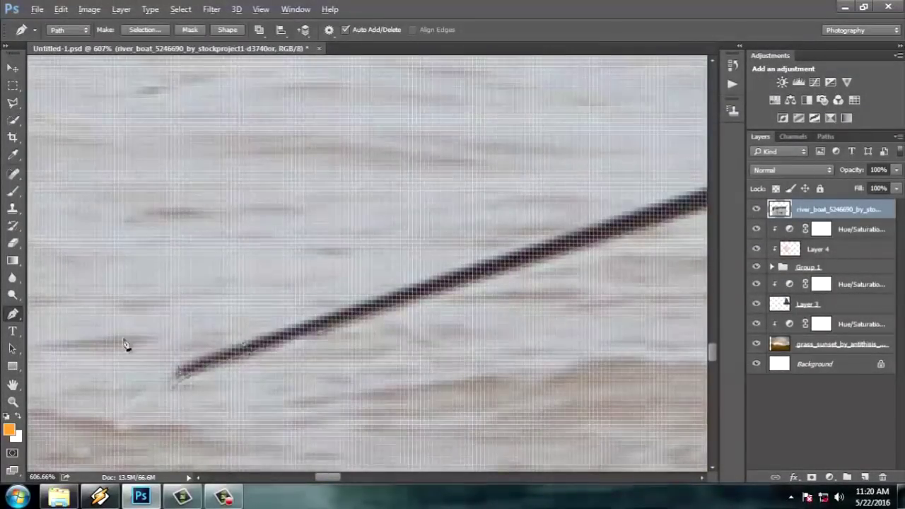
scroll(686, 188, up, 1)
scroll(424, 212, down, 5)
scroll(347, 177, up, 4)
scroll(382, 237, up, 2)
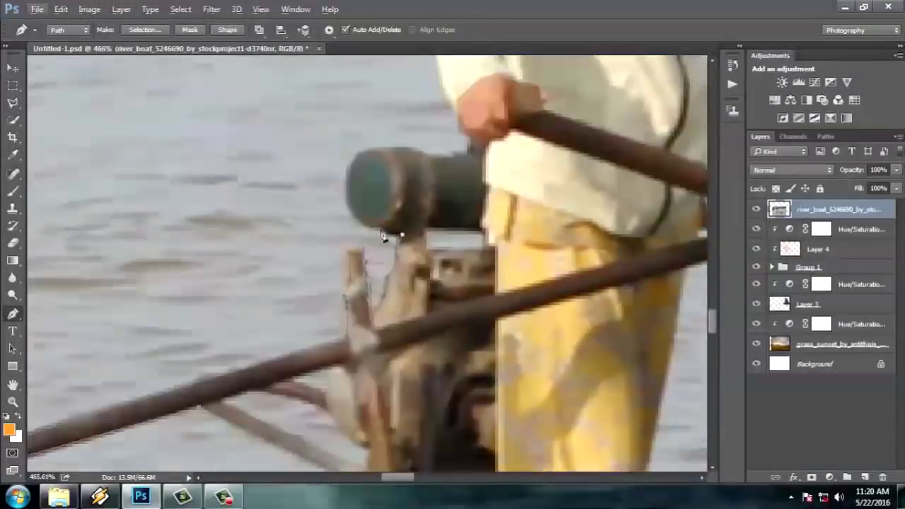
scroll(382, 237, down, 2)
scroll(438, 141, up, 5)
scroll(468, 228, up, 2)
scroll(481, 250, up, 2)
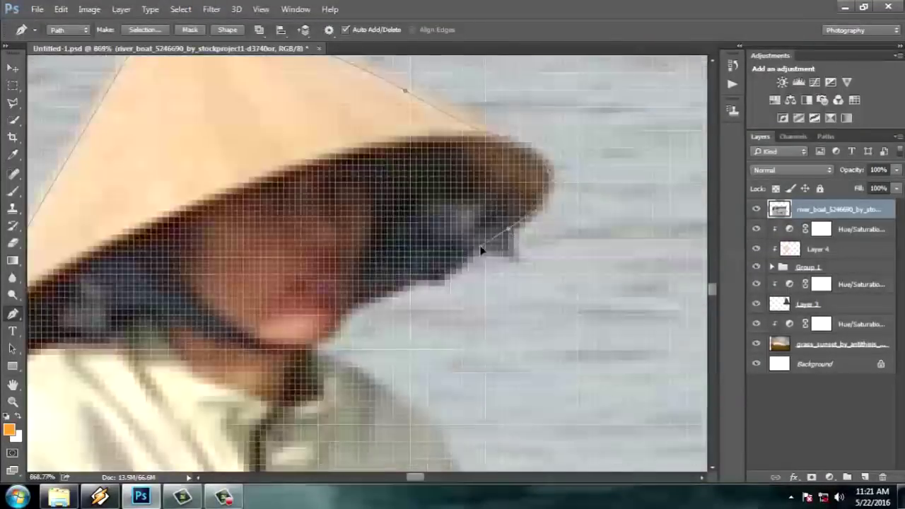
scroll(313, 288, down, 2)
scroll(354, 284, up, 2)
scroll(404, 237, up, 1)
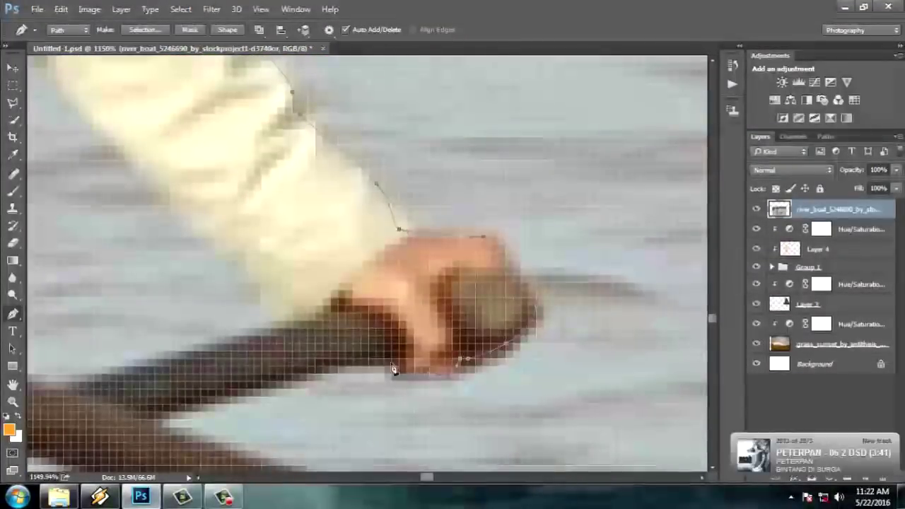
scroll(541, 299, down, 4)
scroll(541, 299, down, 1)
scroll(550, 307, up, 2)
scroll(604, 370, up, 1)
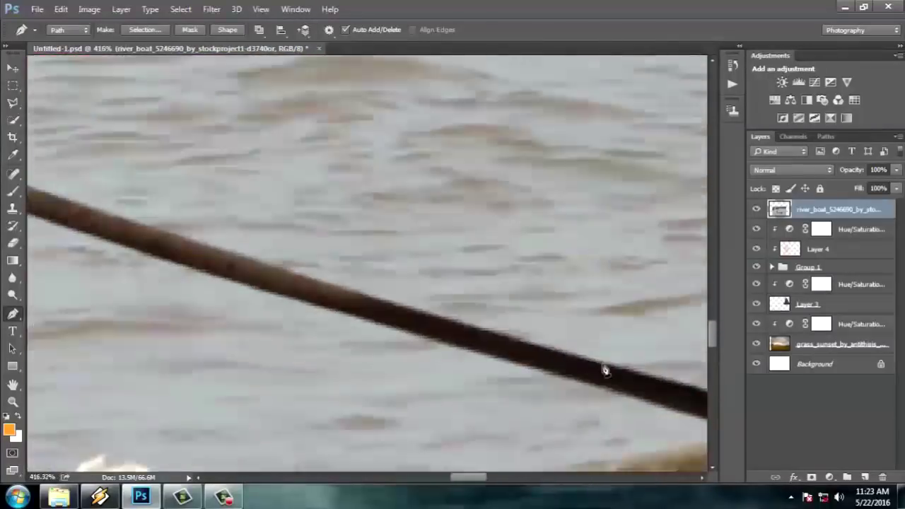
scroll(605, 371, down, 2)
scroll(523, 346, up, 1)
scroll(523, 346, down, 3)
scroll(424, 283, down, 2)
right_click(379, 212)
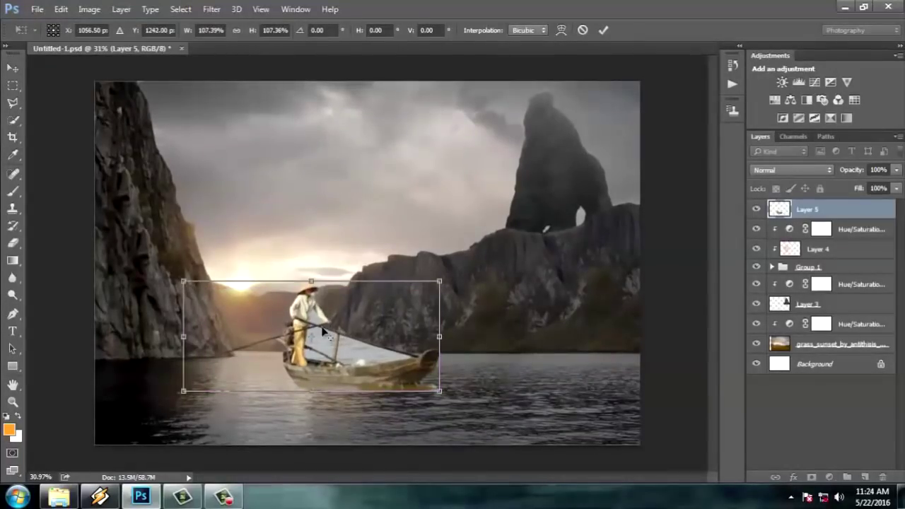
Shift the boatman and boat right and trace the outline gaps with the Pen tool
drag(322, 329, 386, 337)
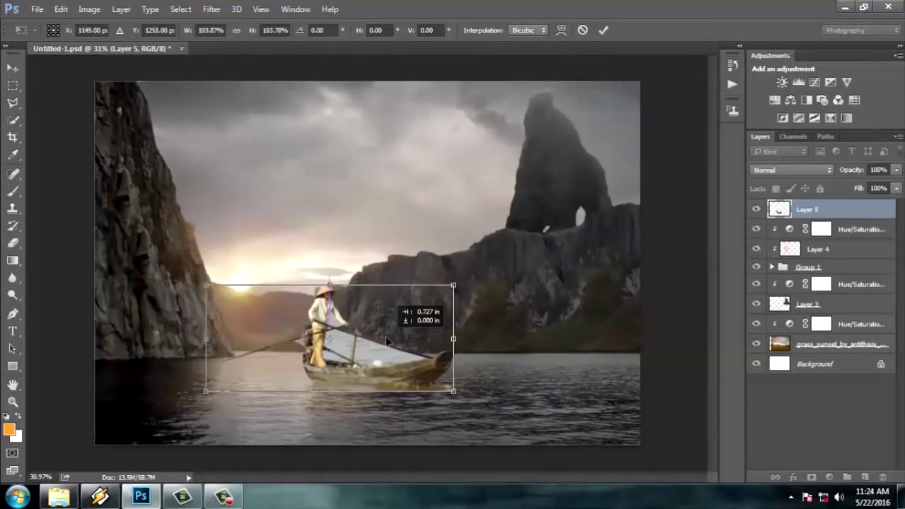
scroll(423, 296, up, 4)
scroll(423, 295, up, 8)
key(p)
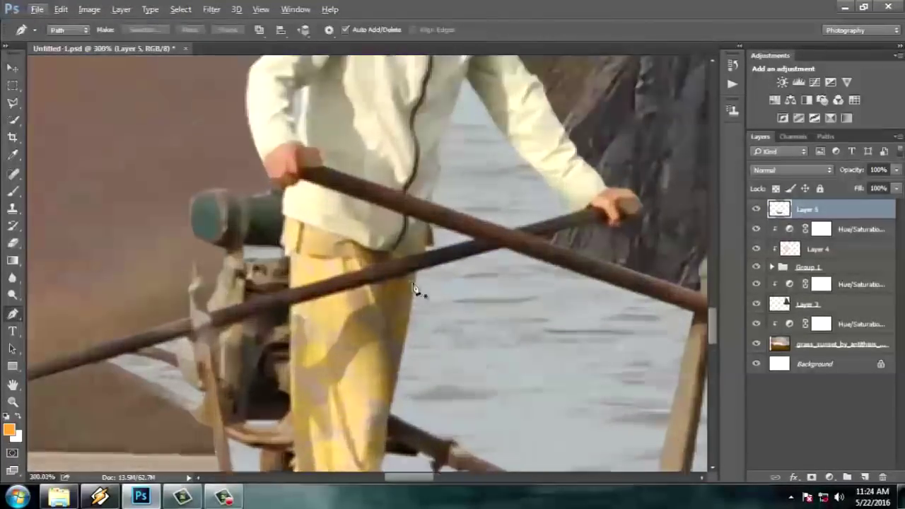
scroll(418, 293, up, 2)
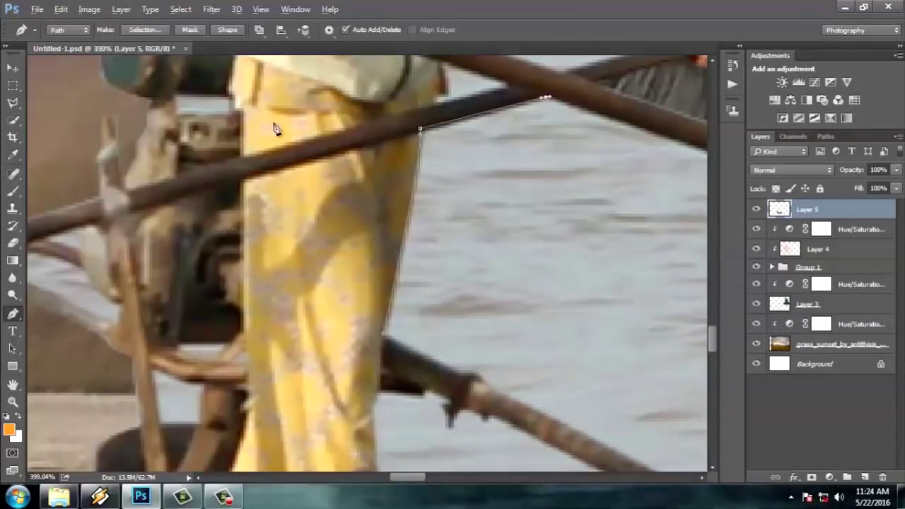
scroll(149, 262, down, 3)
scroll(283, 283, down, 6)
scroll(465, 333, up, 5)
scroll(289, 402, up, 4)
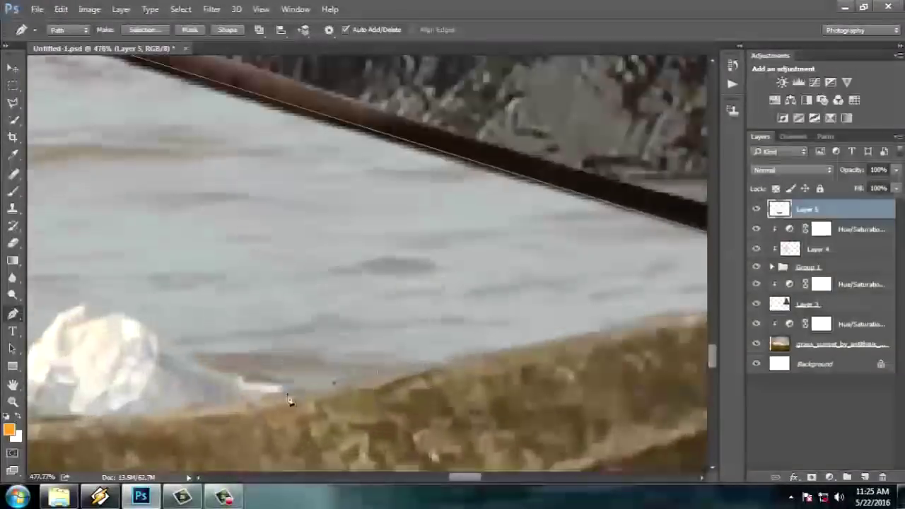
scroll(290, 401, up, 1)
scroll(424, 283, down, 8)
scroll(424, 282, up, 7)
scroll(474, 284, up, 2)
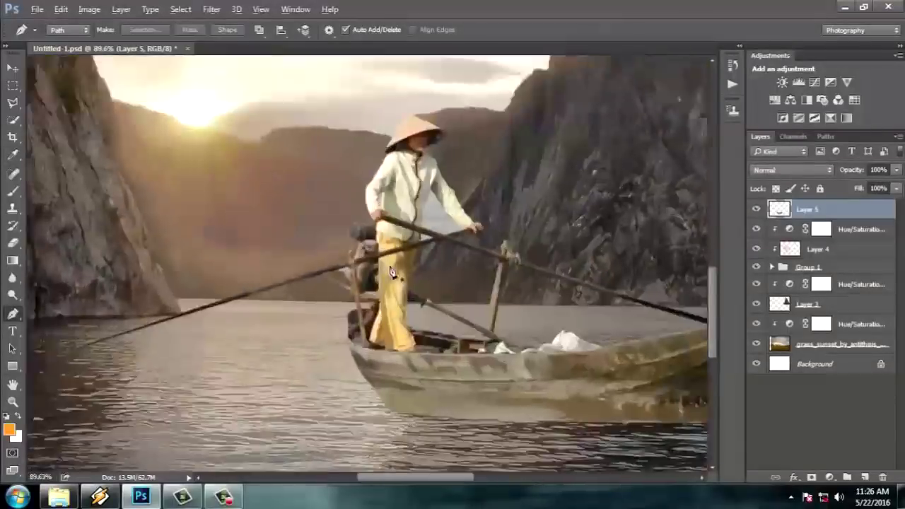
scroll(390, 272, up, 5)
scroll(424, 157, down, 1)
scroll(600, 236, down, 1)
scroll(469, 323, up, 4)
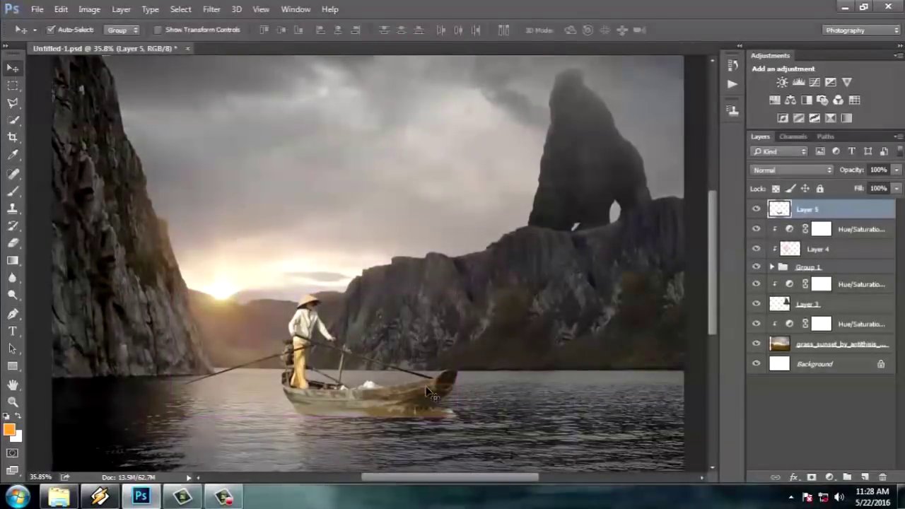
Scale the boat up slightly and mask Layer 5 using the traced path selection
key(ctrl+t)
drag(457, 293, 472, 290)
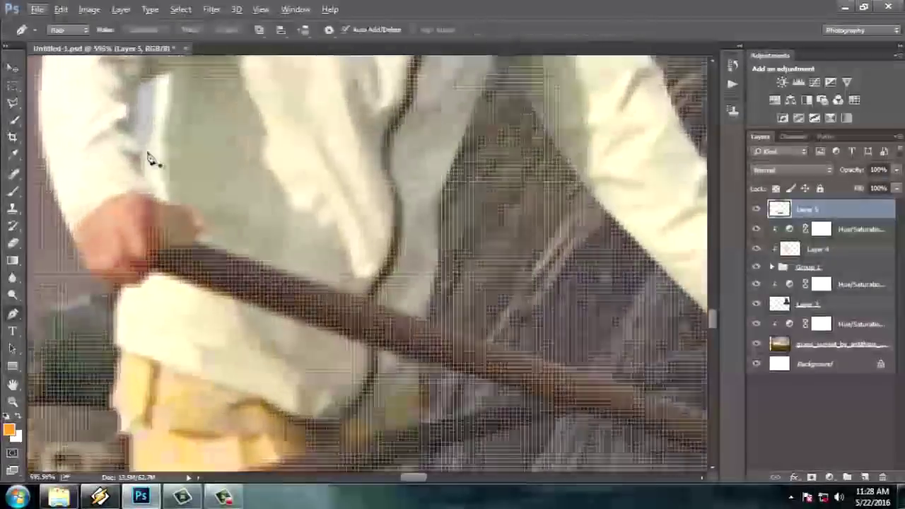
click(144, 30)
click(521, 137)
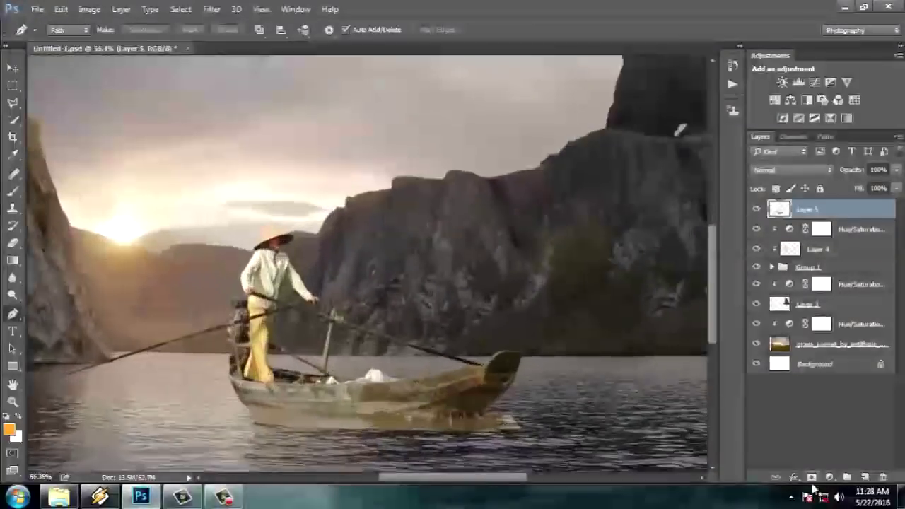
click(811, 478)
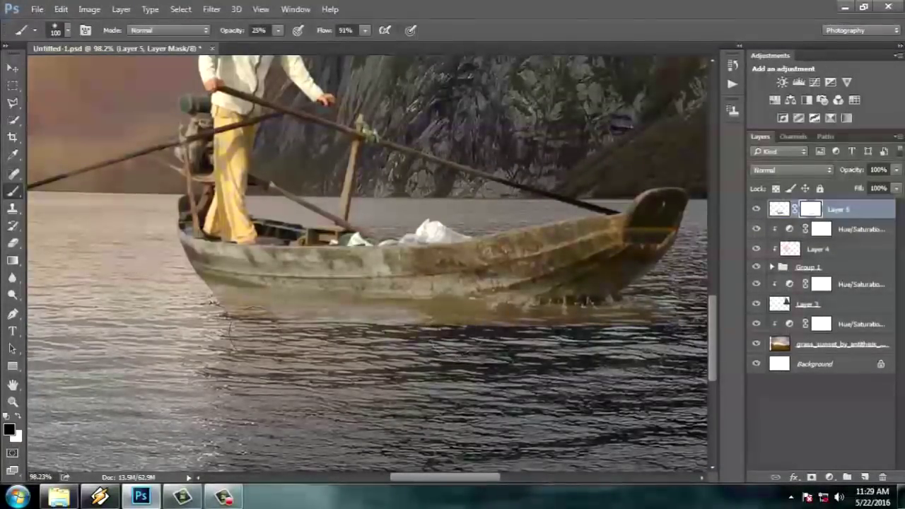
Enlarge the boatman and boat a bit more and commit the transform
drag(532, 336, 265, 317)
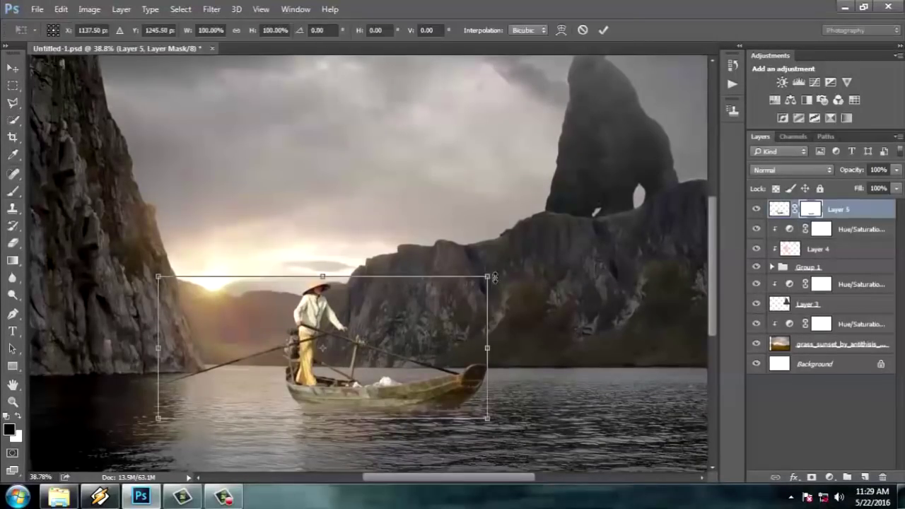
drag(494, 277, 514, 230)
key(Return)
key(b)
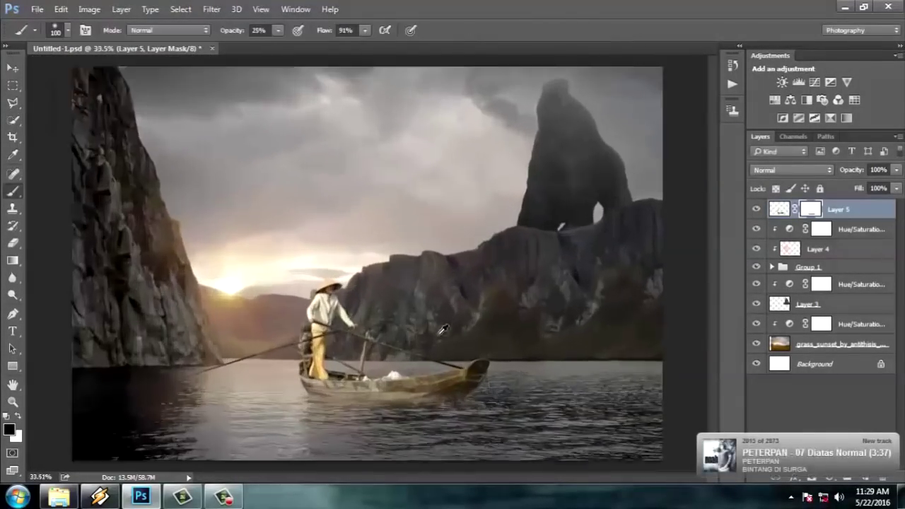
scroll(444, 328, down, 1)
Clip Color Balance (midtones +19, +19, +48) and Levels (gamma 0.67) adjustments to the boat
click(791, 100)
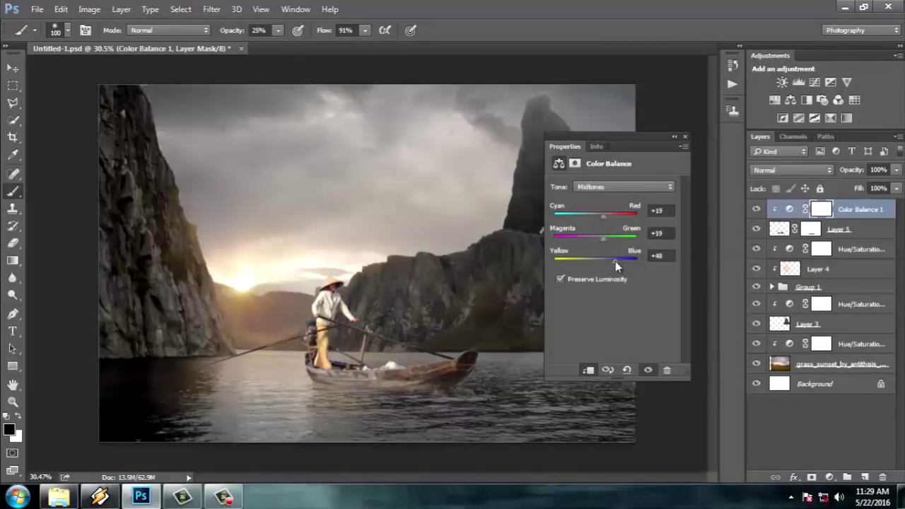
scroll(352, 229, up, 3)
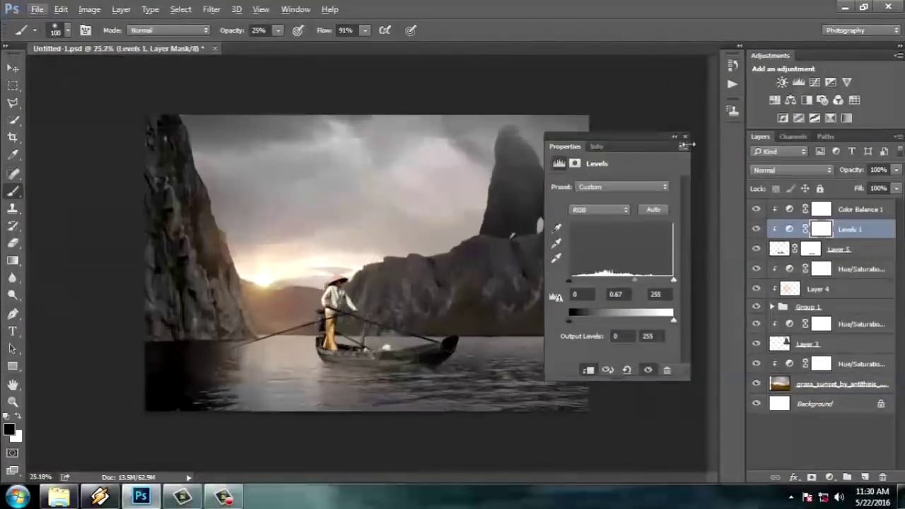
click(683, 144)
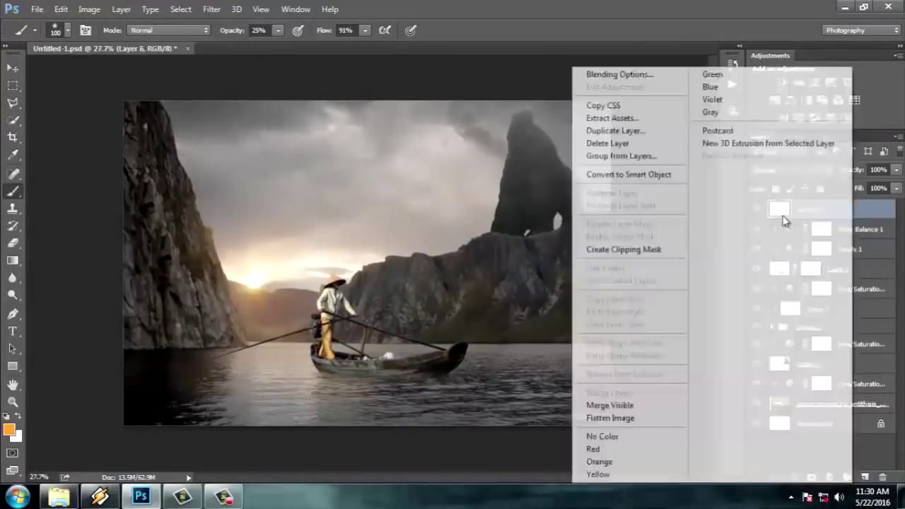
Clone the yellow trouser texture over the dark patch on the boatman
scroll(443, 351, up, 5)
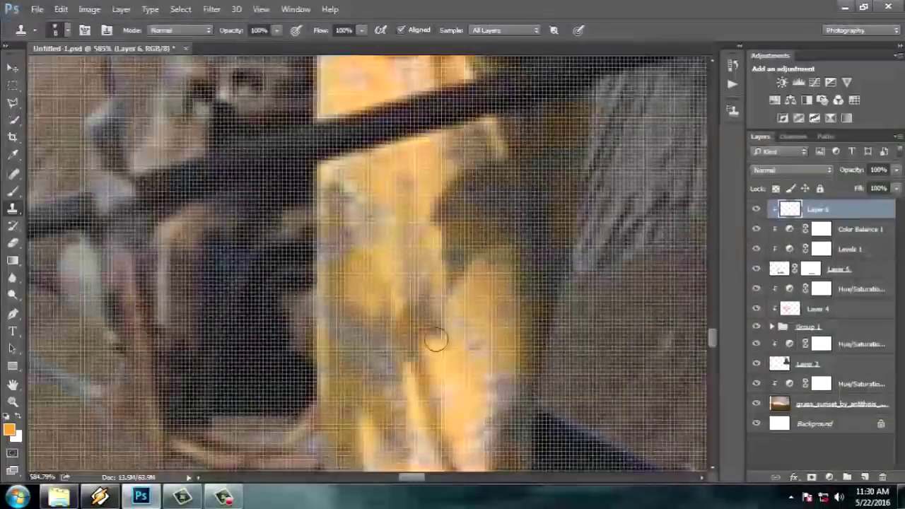
drag(431, 170, 445, 204)
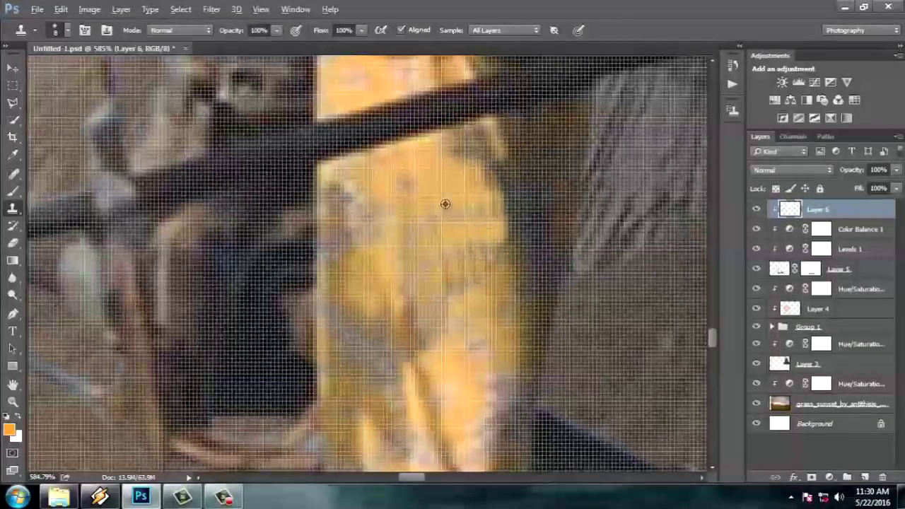
scroll(434, 289, down, 5)
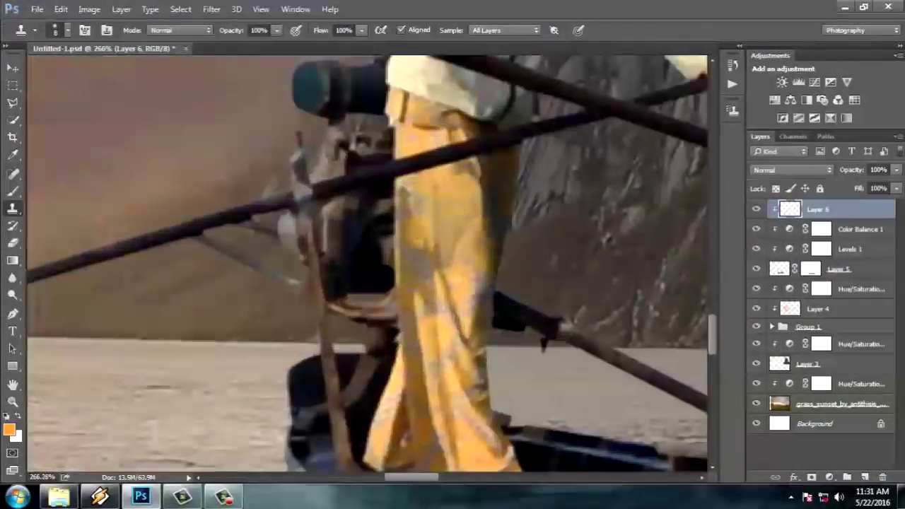
scroll(431, 232, down, 3)
scroll(430, 246, up, 1)
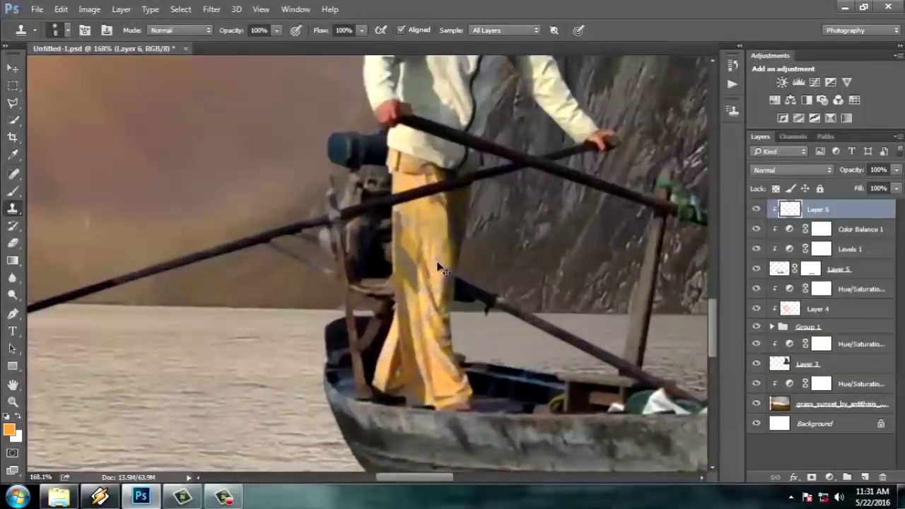
scroll(438, 268, up, 1)
scroll(438, 267, down, 3)
scroll(396, 283, down, 1)
scroll(335, 306, up, 3)
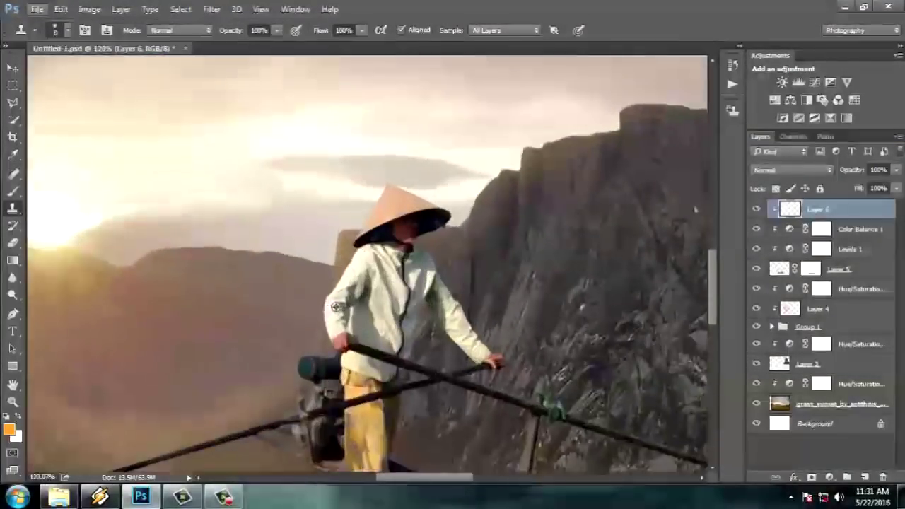
scroll(335, 306, down, 2)
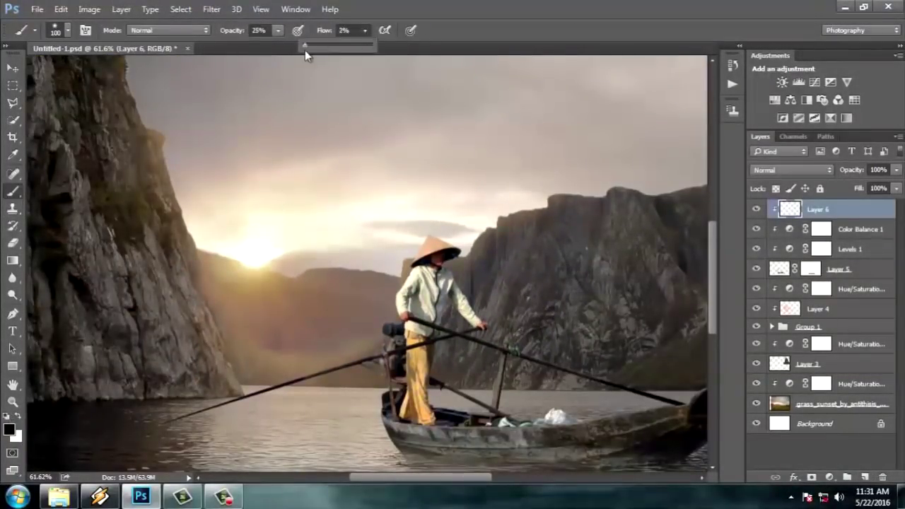
Set the brush to 7% flow and 54% opacity and paint warm highlights on the boatman
drag(305, 50, 309, 51)
scroll(479, 177, up, 3)
key(5)
key(4)
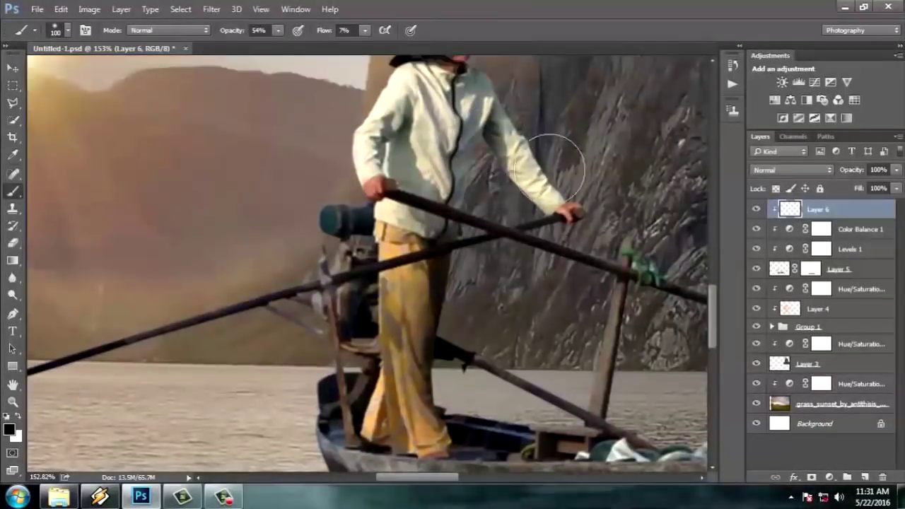
scroll(469, 191, down, 1)
scroll(468, 192, down, 1)
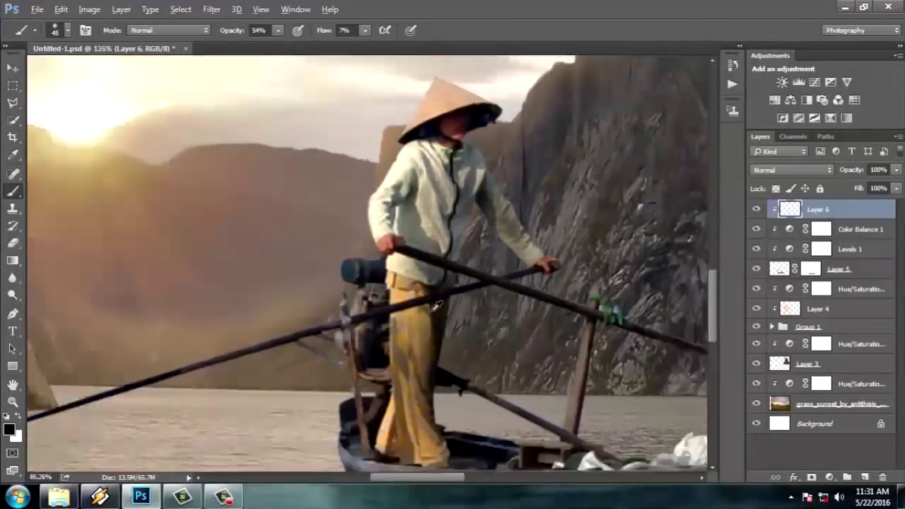
scroll(453, 177, down, 2)
scroll(432, 153, up, 2)
scroll(417, 96, up, 2)
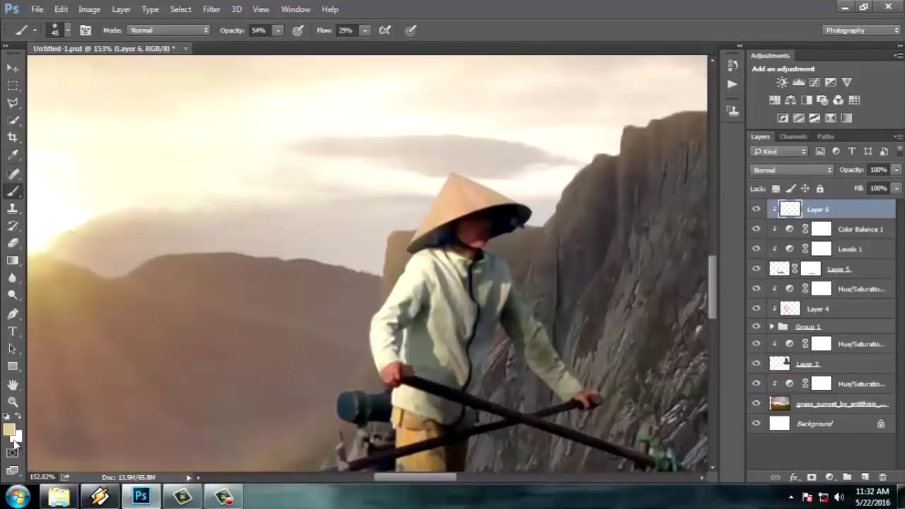
scroll(379, 355, down, 2)
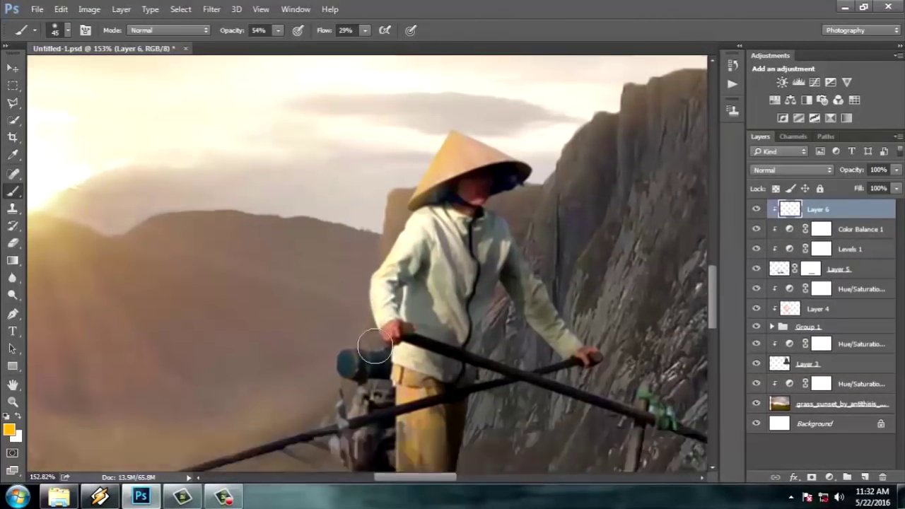
scroll(255, 353, up, 1)
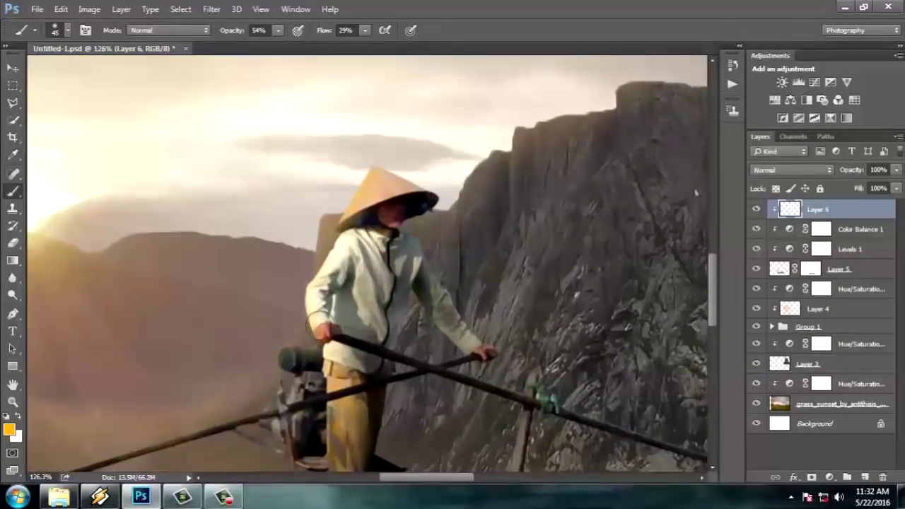
scroll(295, 302, down, 2)
scroll(438, 212, down, 1)
scroll(535, 201, up, 2)
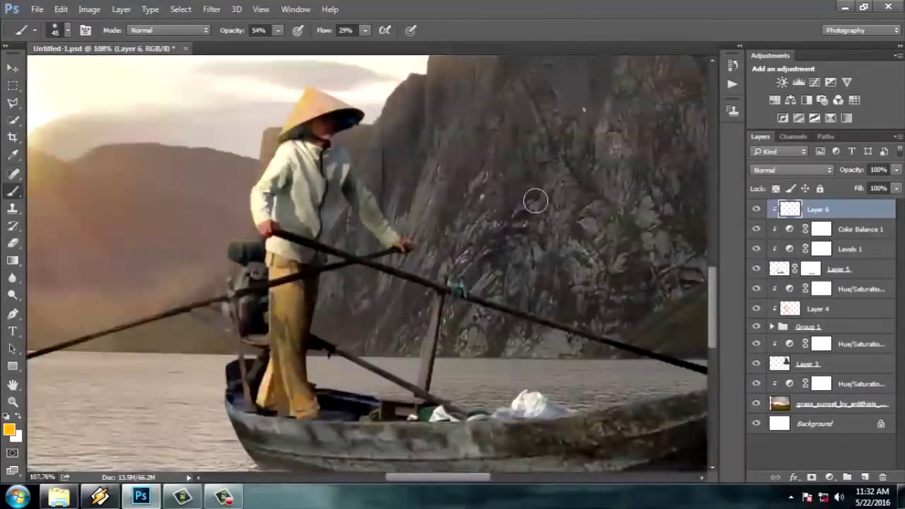
scroll(412, 182, down, 3)
scroll(412, 183, down, 1)
scroll(299, 228, up, 3)
scroll(299, 228, down, 3)
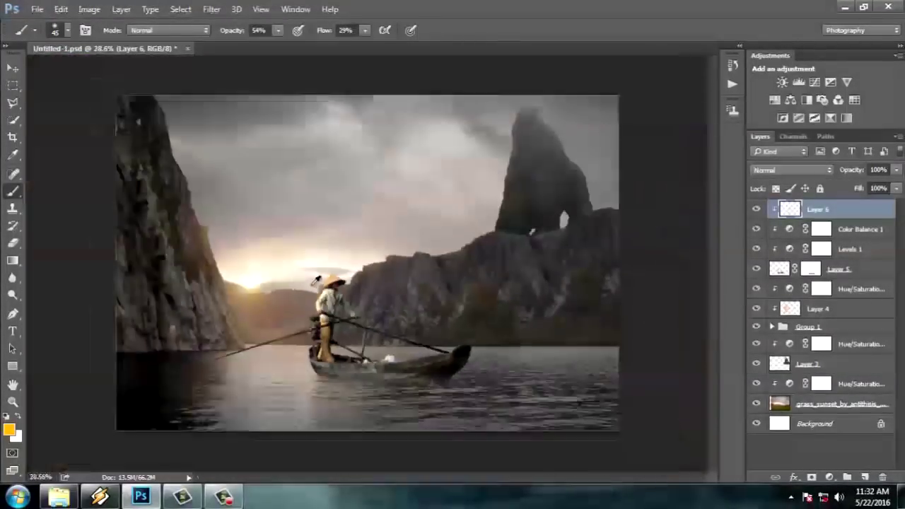
scroll(709, 351, up, 1)
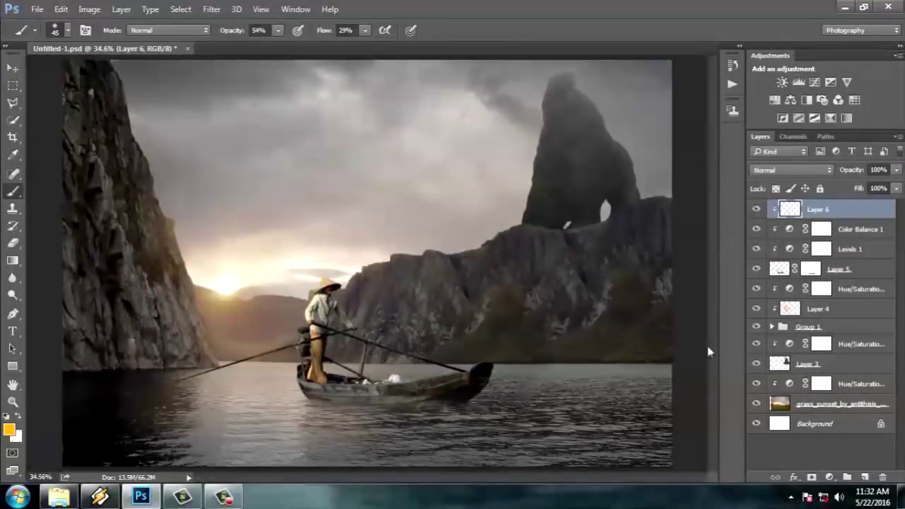
Add a new Layer 7 set to Soft Light blending
click(863, 478)
scroll(404, 424, up, 5)
click(792, 169)
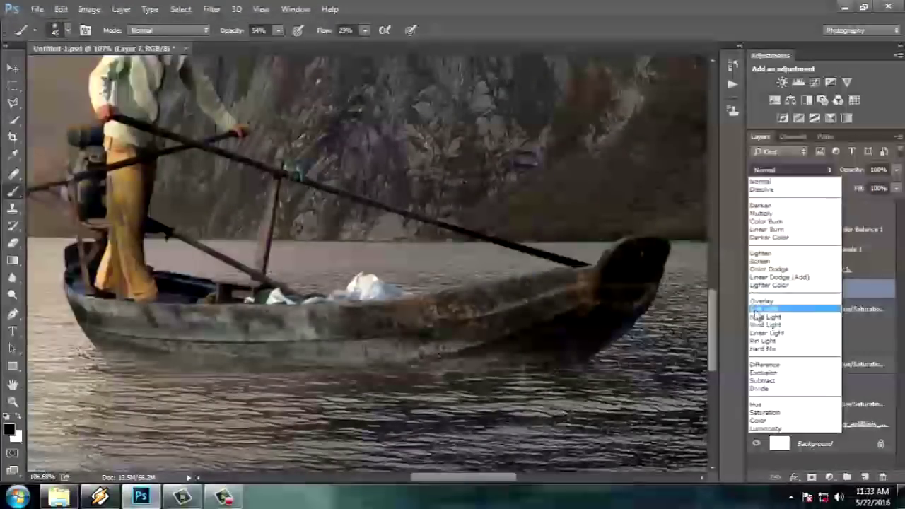
click(778, 312)
Shade the boat on Layer 7 with a 23% opacity soft brush
scroll(316, 368, down, 3)
scroll(336, 416, down, 2)
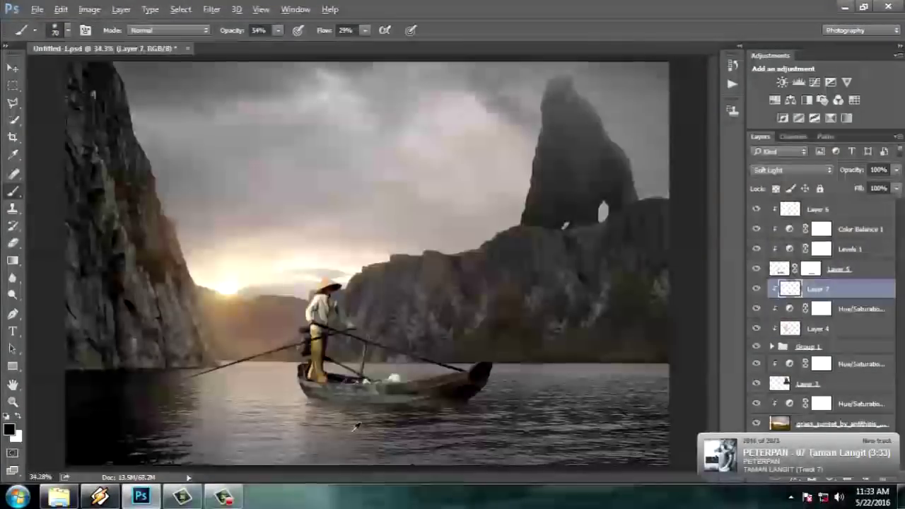
key(2)
key(3)
scroll(453, 396, down, 1)
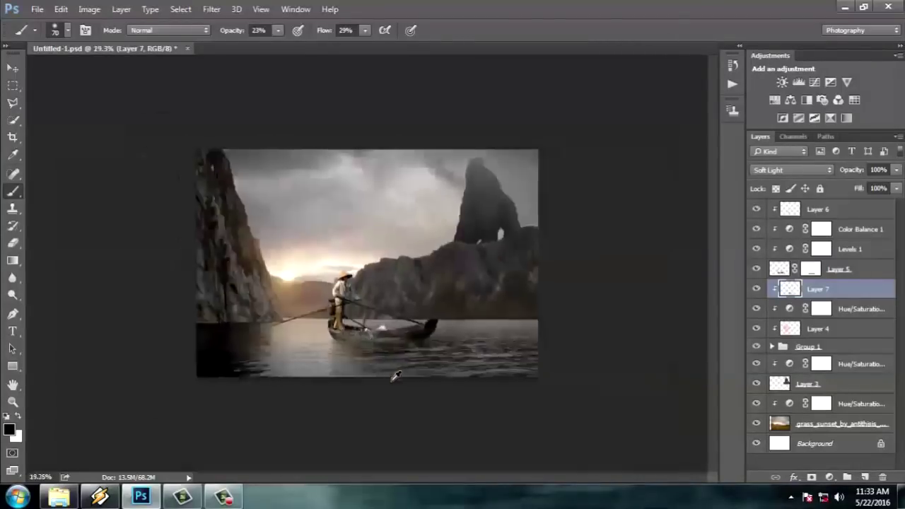
scroll(452, 396, up, 4)
scroll(452, 396, down, 1)
scroll(453, 396, down, 3)
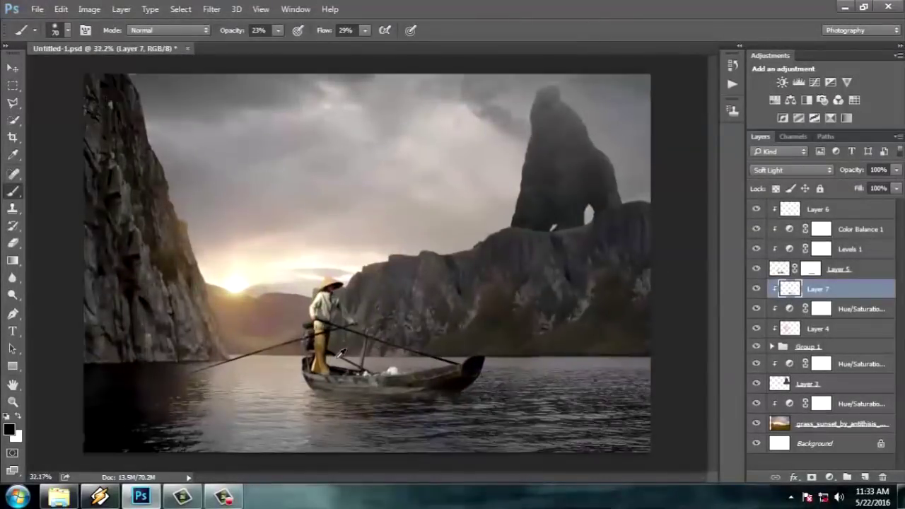
scroll(344, 352, up, 4)
scroll(343, 353, down, 3)
scroll(411, 325, down, 1)
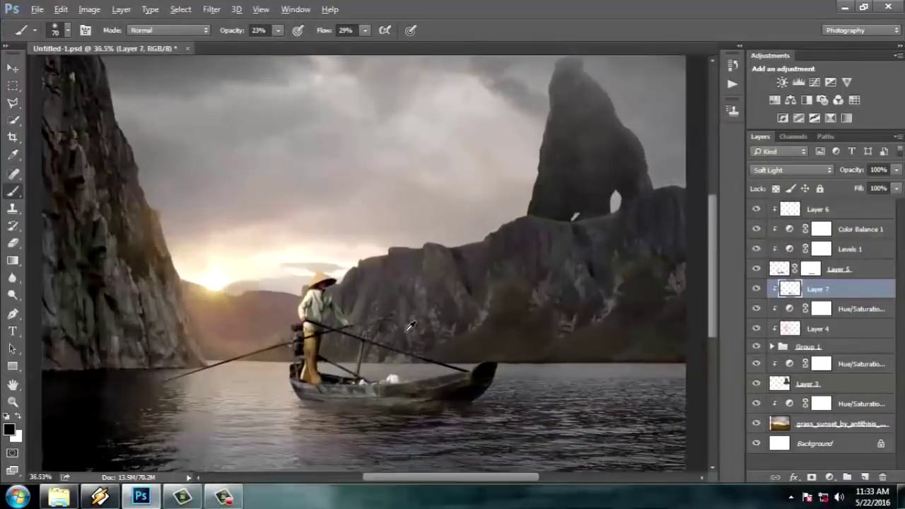
scroll(571, 292, down, 3)
Add Layer 8 and paint a yellow-orange warm glow around the sun
click(865, 478)
scroll(560, 407, up, 4)
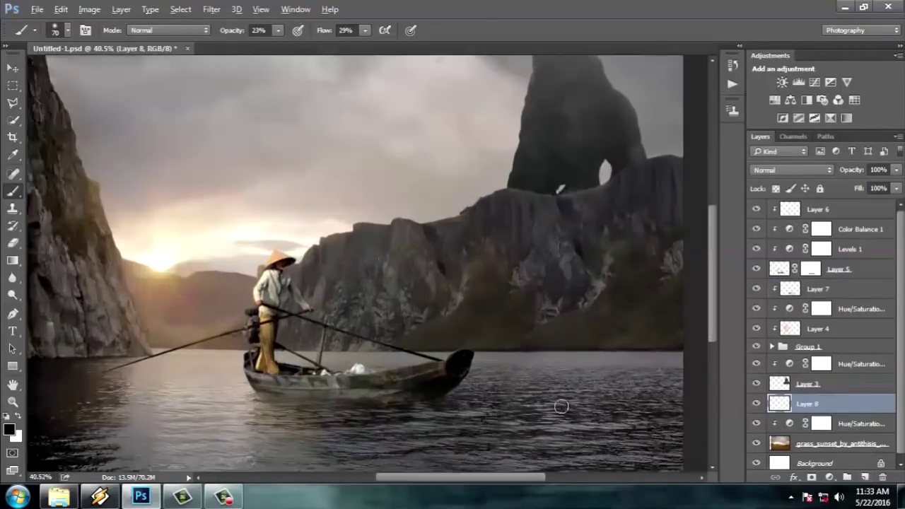
click(9, 429)
click(586, 107)
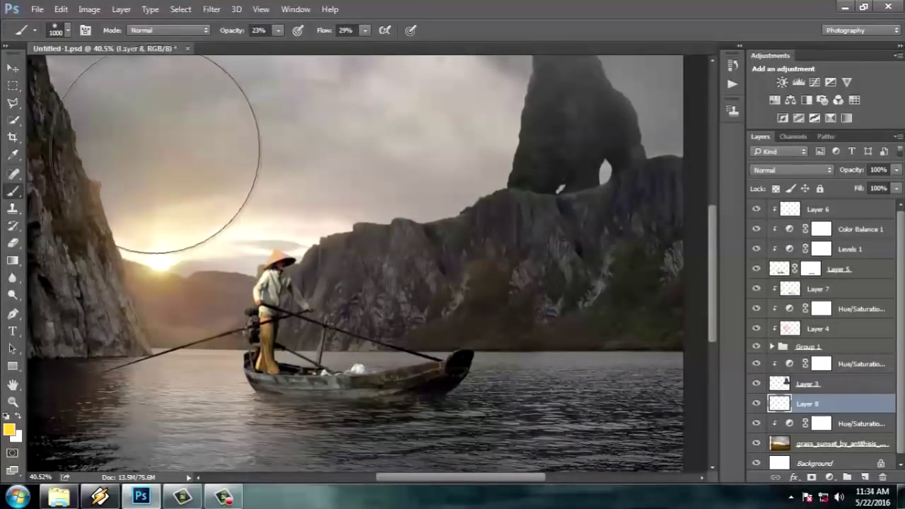
scroll(308, 280, down, 3)
scroll(332, 224, up, 1)
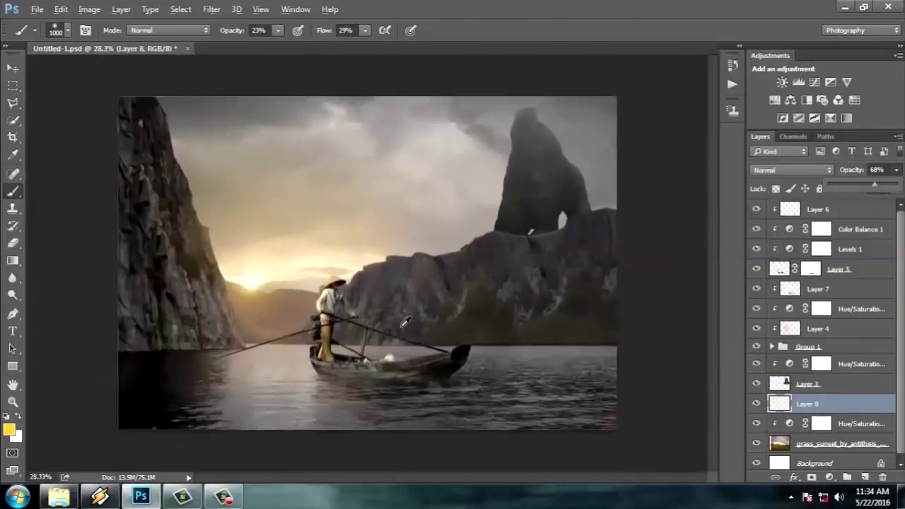
scroll(367, 263, up, 1)
Select Layer 3 and switch the painting colour to orange-yellow for light on the rock edges
key(v)
click(813, 384)
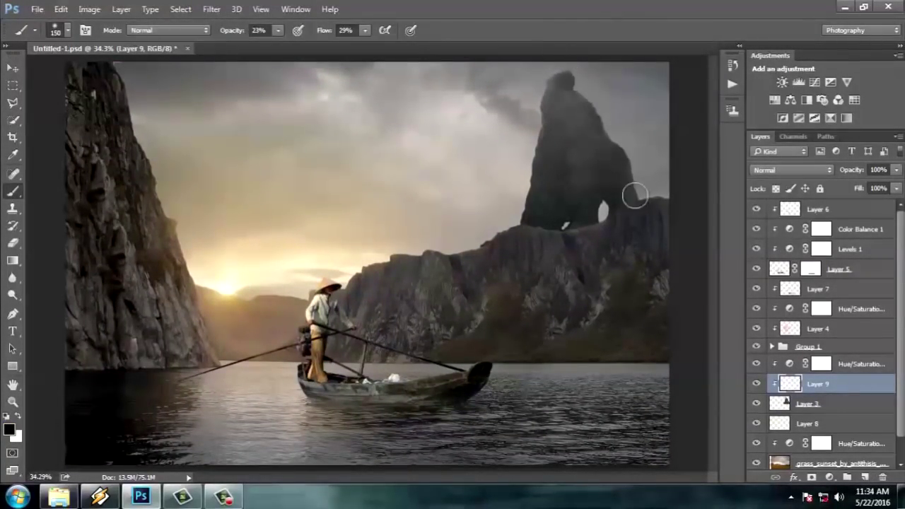
click(12, 419)
click(441, 99)
click(586, 103)
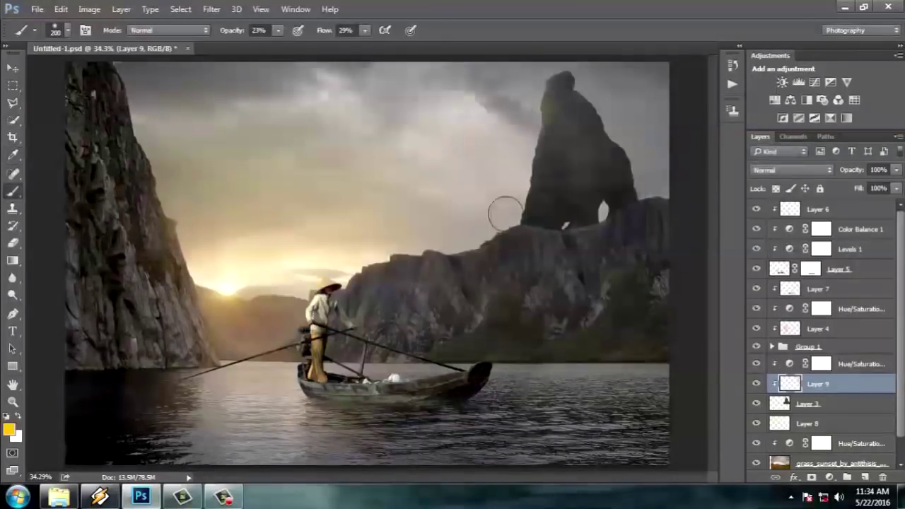
scroll(581, 197, up, 5)
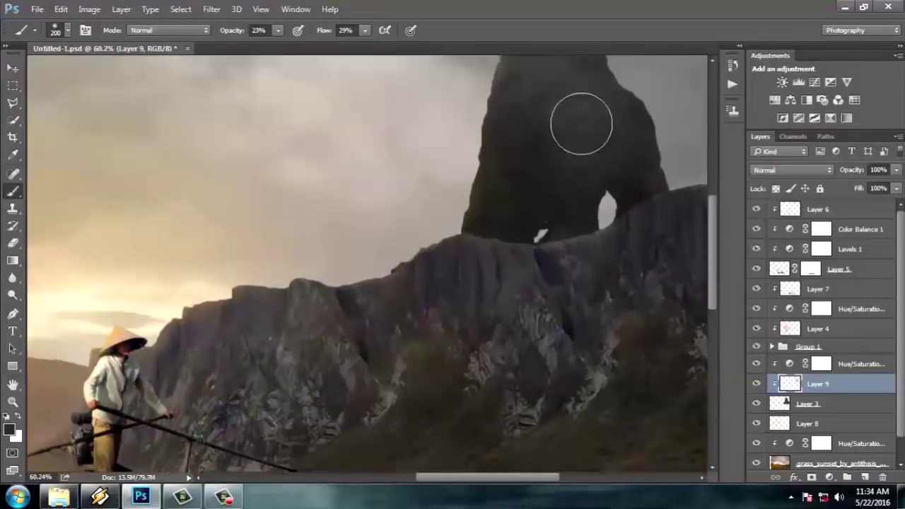
scroll(468, 226, down, 7)
Add Layer 10 above Layer 7 and paint on it in black
key(v)
click(817, 289)
key(ctrl+shift+alt+n)
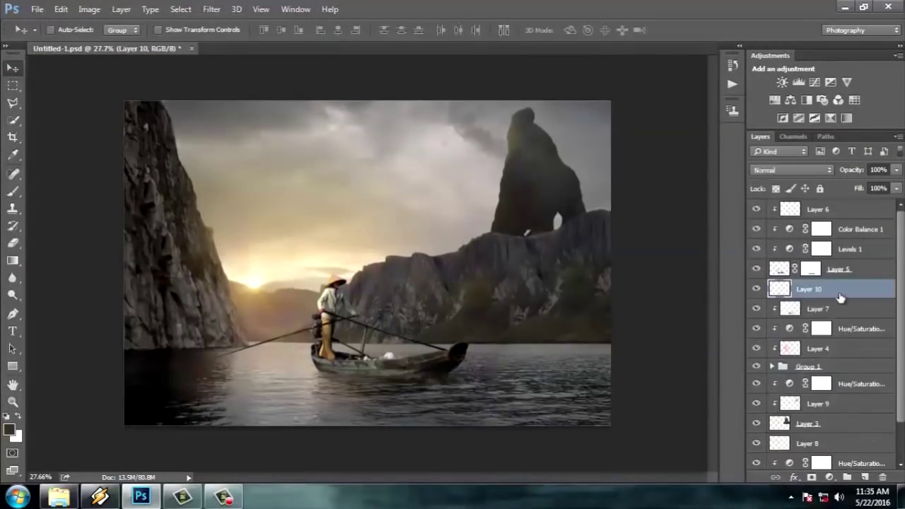
scroll(408, 287, up, 4)
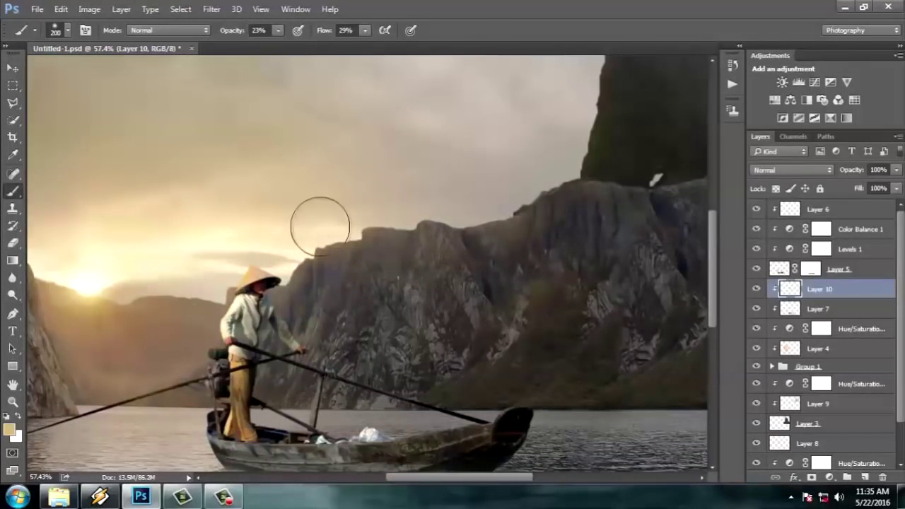
scroll(424, 219, down, 3)
scroll(598, 200, up, 2)
key(d)
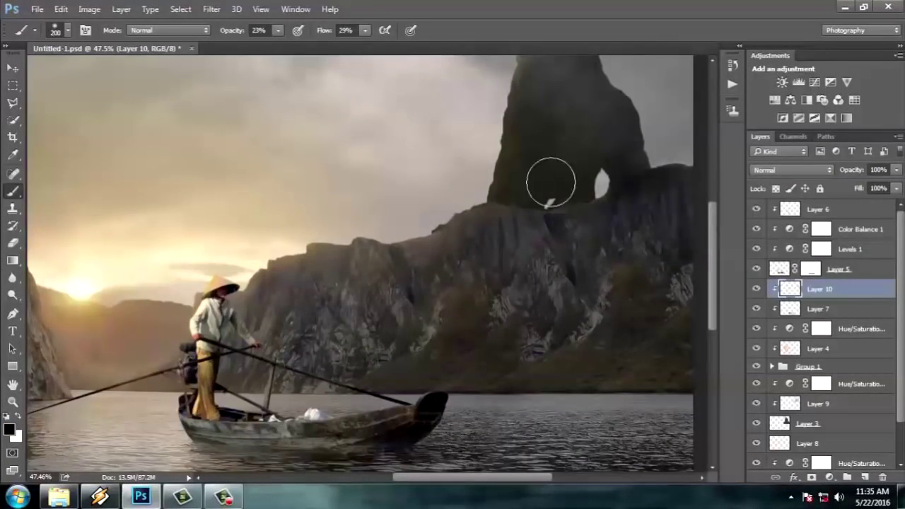
scroll(550, 182, down, 4)
scroll(595, 212, up, 2)
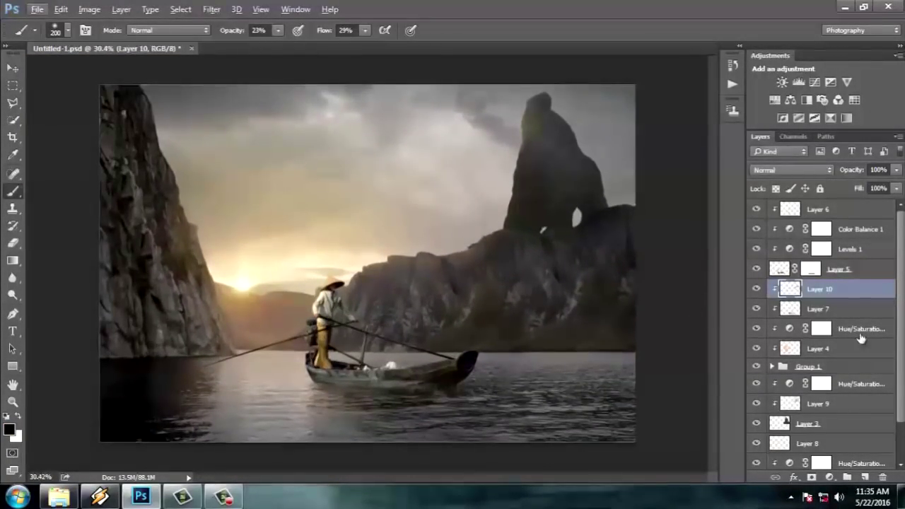
Add an unclipped Layer 11 and paint on it
key(ctrl+shift+alt+n)
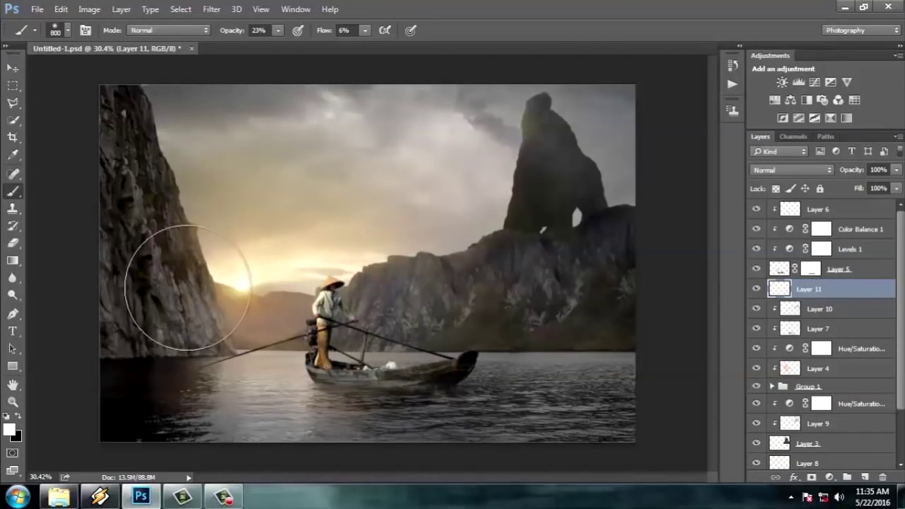
scroll(445, 283, up, 1)
scroll(293, 92, down, 1)
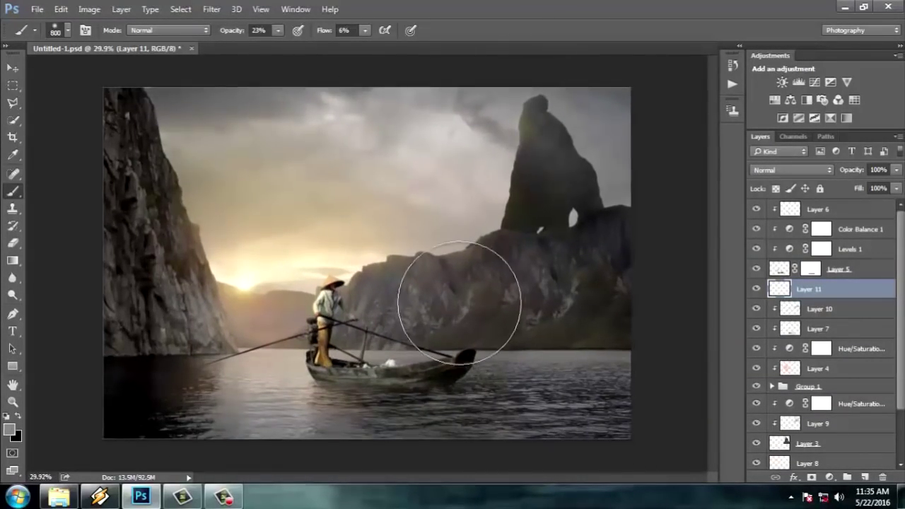
scroll(416, 233, down, 1)
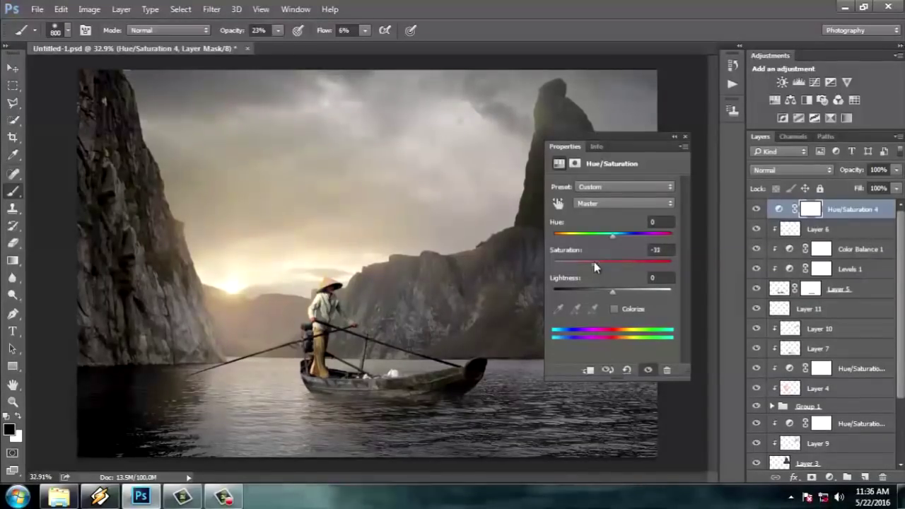